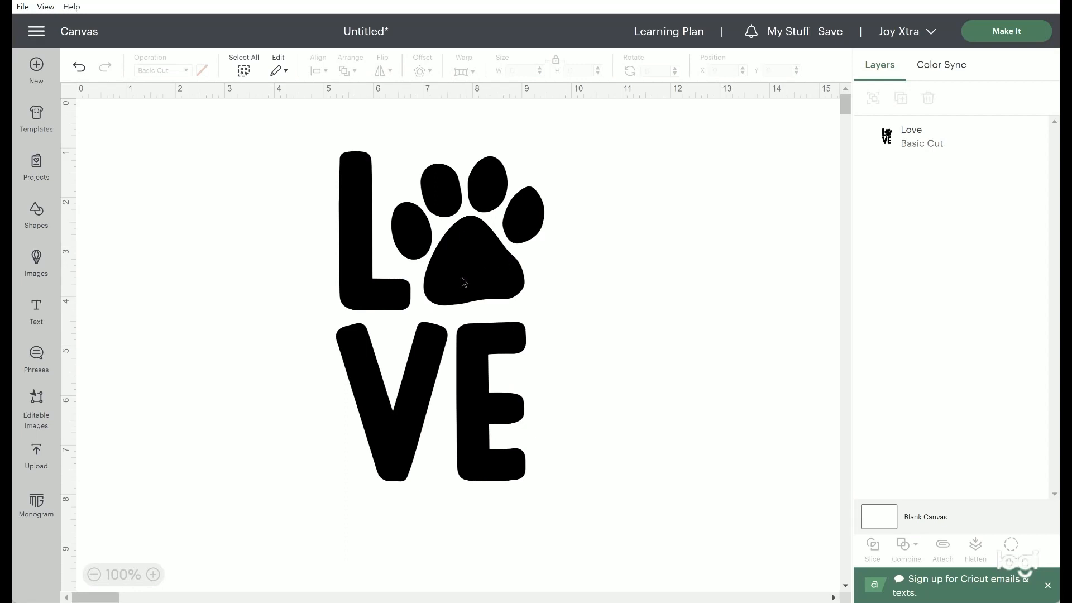
Reposition the LOVE paw image, duplicate it, and place the copy beside the original
{"action": "left_click_drag", "start_coordinate": [491, 281], "coordinate": [382, 296]}
{"action": "right_click", "coordinate": [382, 296]}
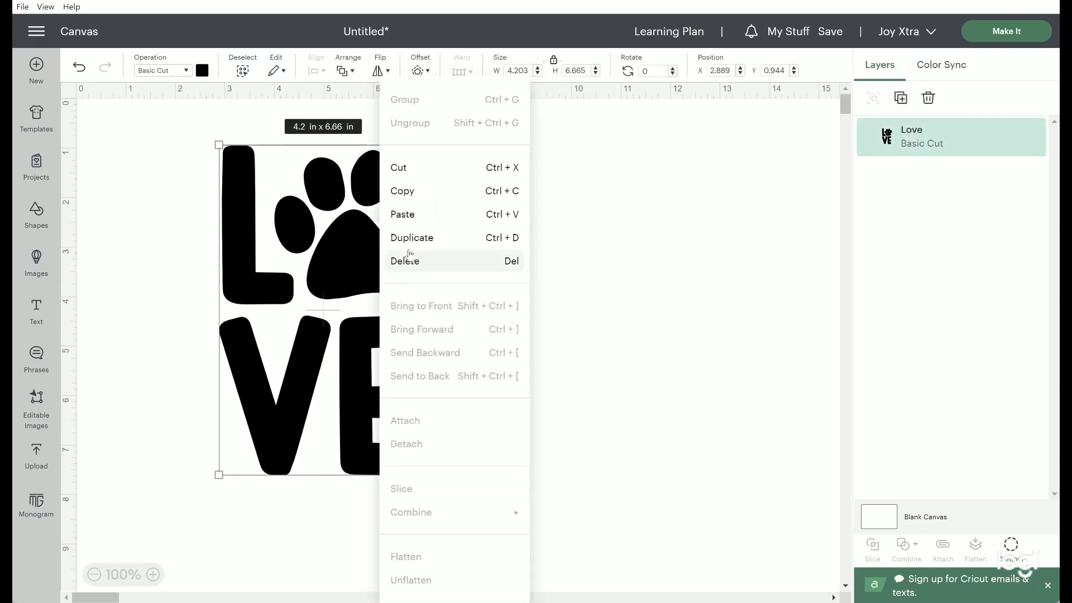
{"action": "left_click", "coordinate": [442, 237]}
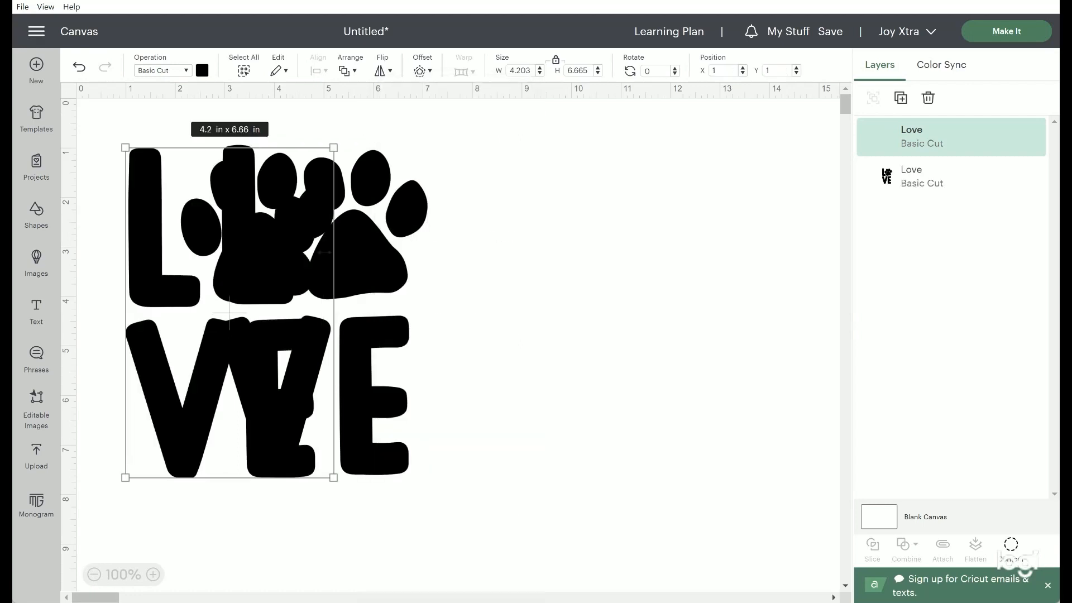
{"action": "left_click_drag", "start_coordinate": [585, 259], "coordinate": [635, 258]}
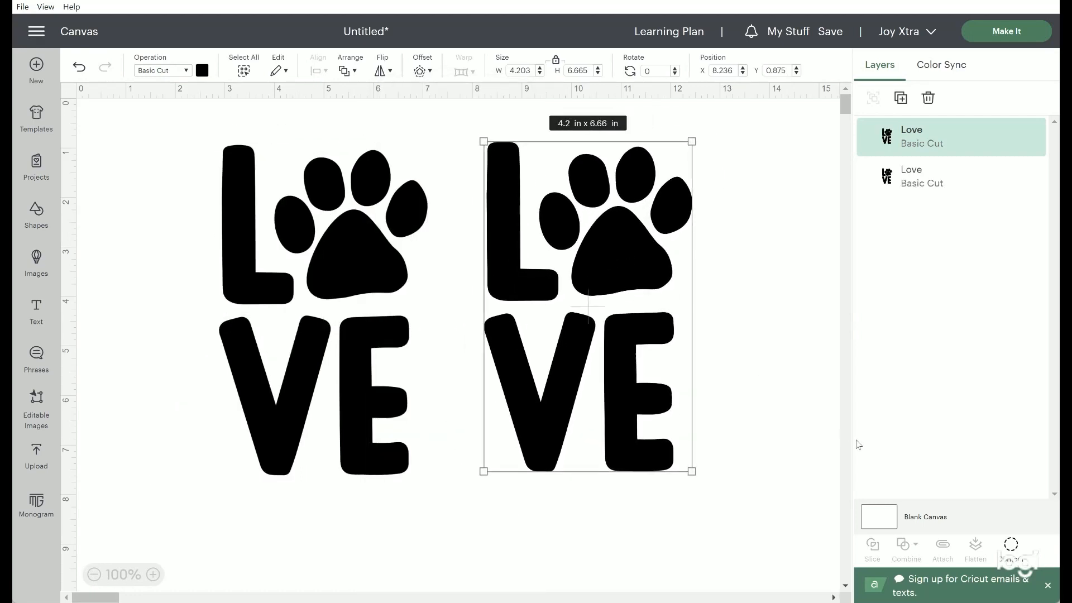
Hide the L, V and all paw contours of the duplicate, keeping only the letter E
{"action": "left_click", "coordinate": [1011, 547]}
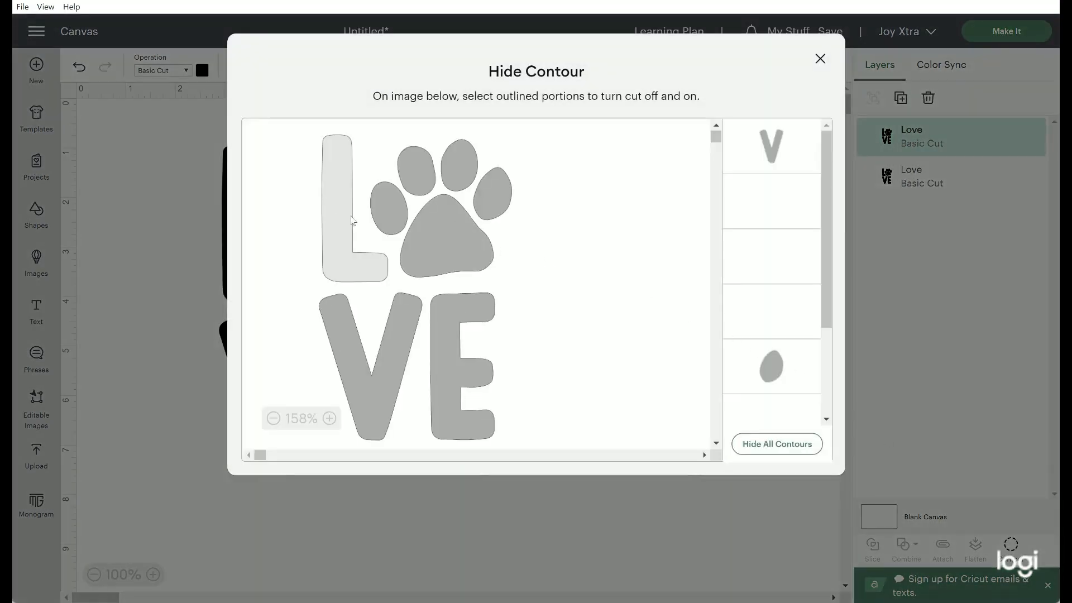
{"action": "left_click", "coordinate": [340, 220]}
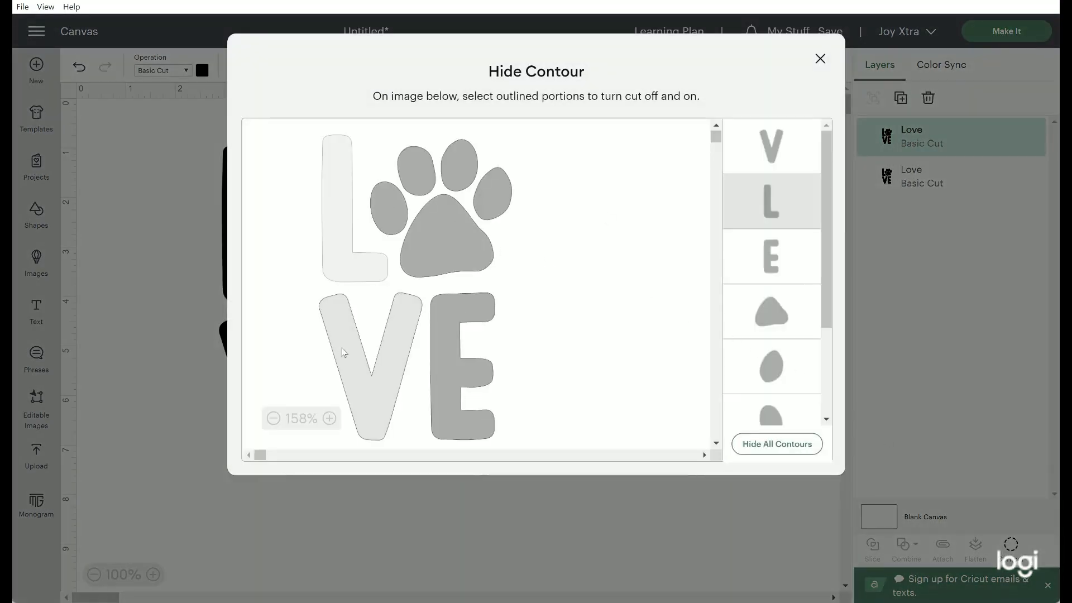
{"action": "left_click", "coordinate": [343, 352]}
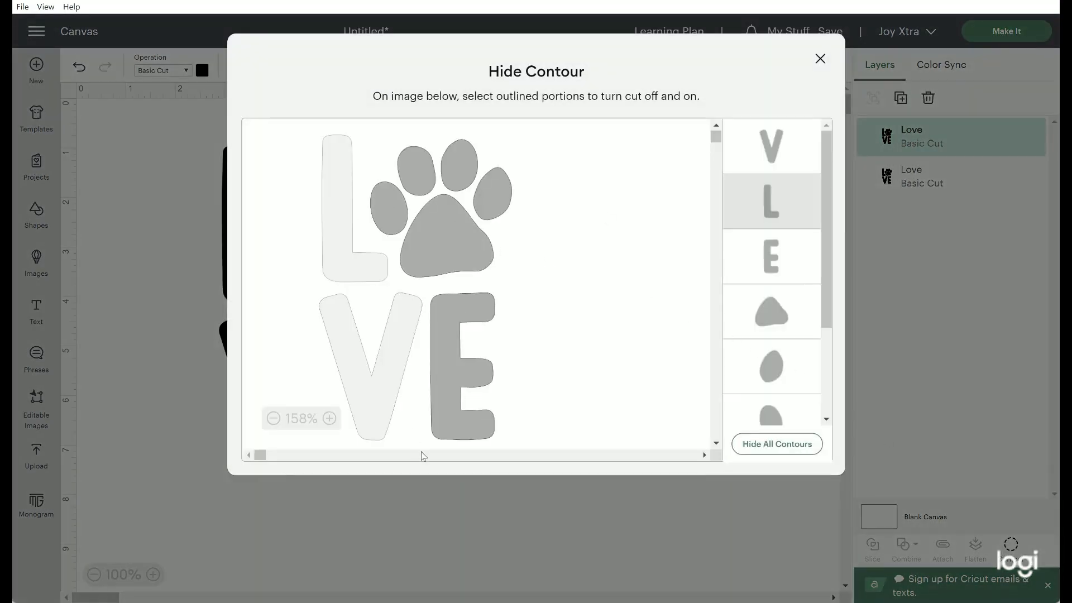
{"action": "left_click", "coordinate": [385, 200]}
{"action": "left_click", "coordinate": [416, 178]}
{"action": "left_click", "coordinate": [448, 163]}
{"action": "left_click", "coordinate": [485, 187]}
{"action": "left_click", "coordinate": [435, 267]}
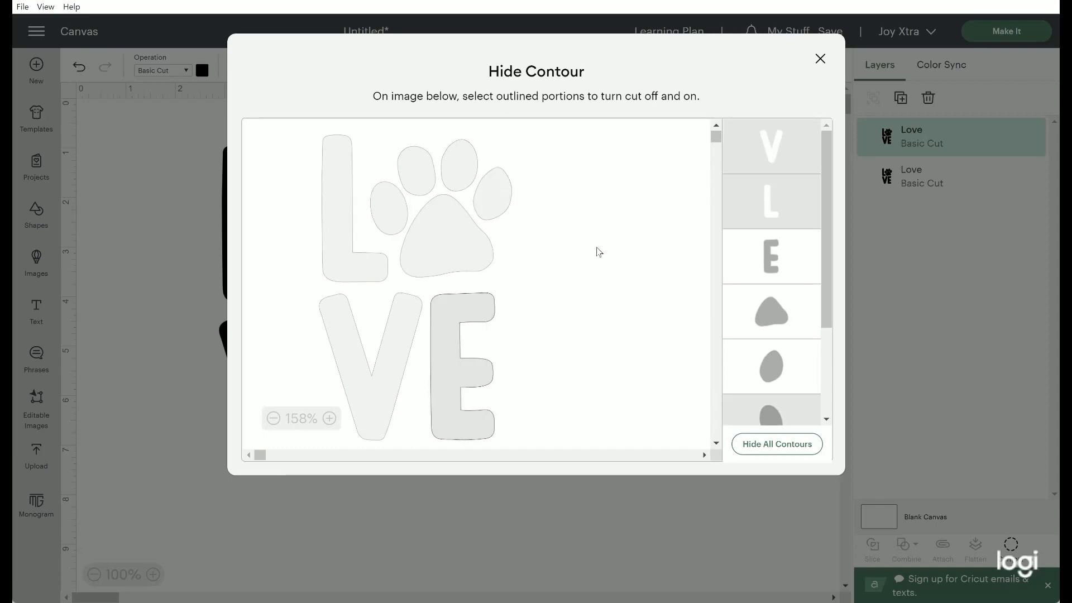
{"action": "left_click", "coordinate": [821, 59]}
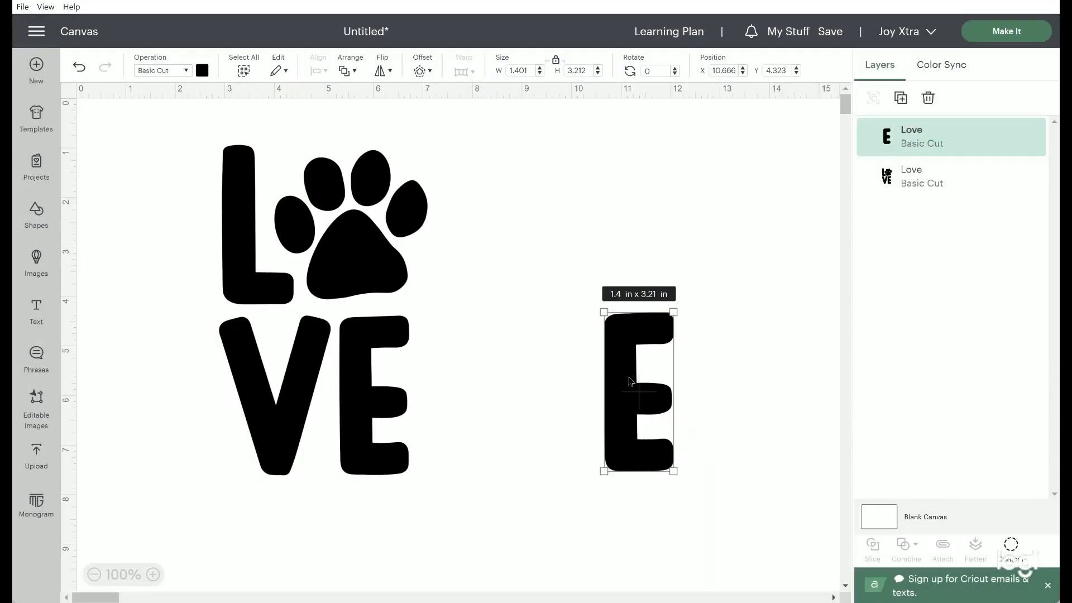
Move the separated E slightly closer to the original image and recolor it red
{"action": "left_click_drag", "start_coordinate": [629, 381], "coordinate": [588, 387]}
{"action": "left_click", "coordinate": [202, 71]}
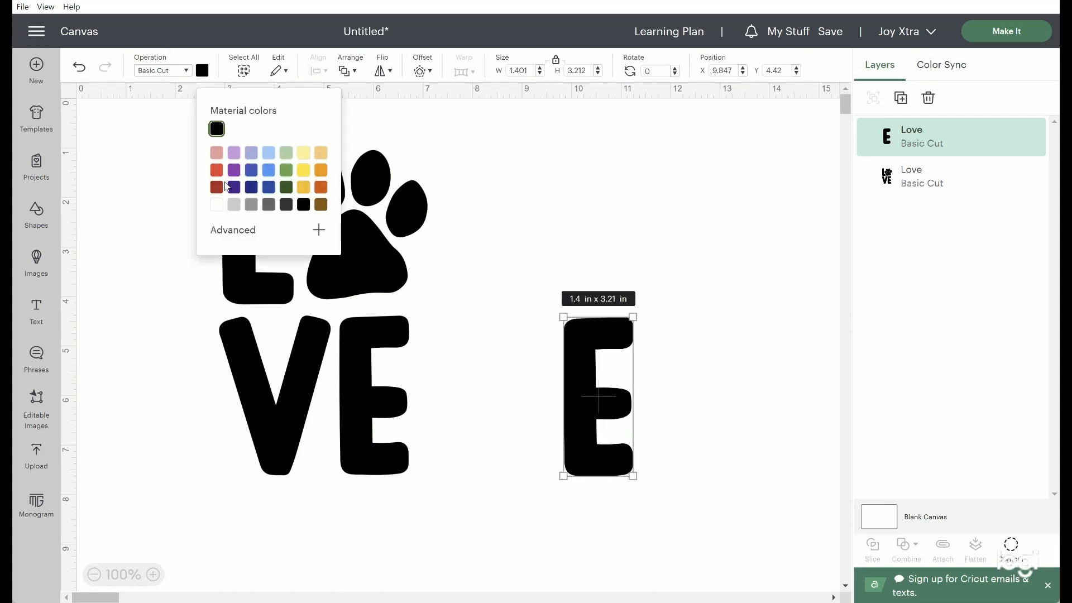
{"action": "left_click", "coordinate": [220, 176]}
{"action": "left_click", "coordinate": [328, 297]}
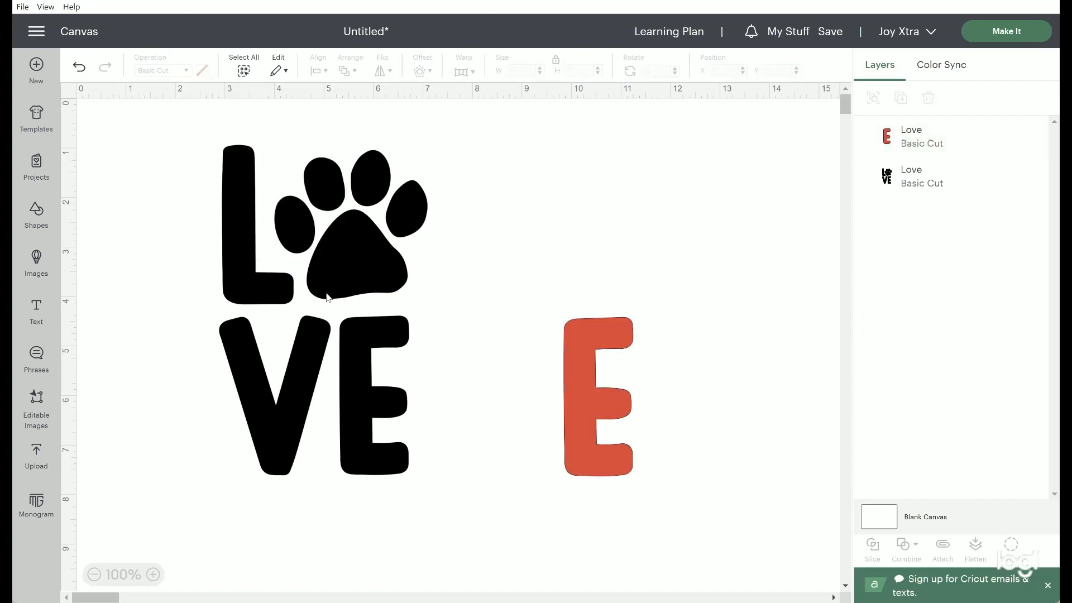
Duplicate the original LOVE image again and align the copy's E over the red E
{"action": "left_click", "coordinate": [328, 298]}
{"action": "right_click", "coordinate": [328, 298]}
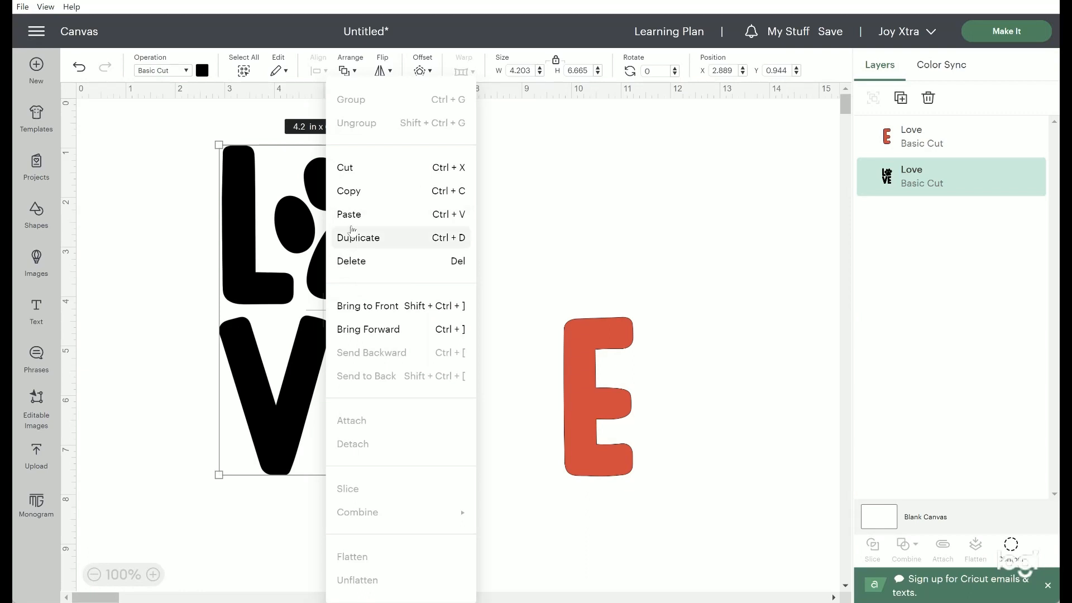
{"action": "left_click", "coordinate": [352, 238]}
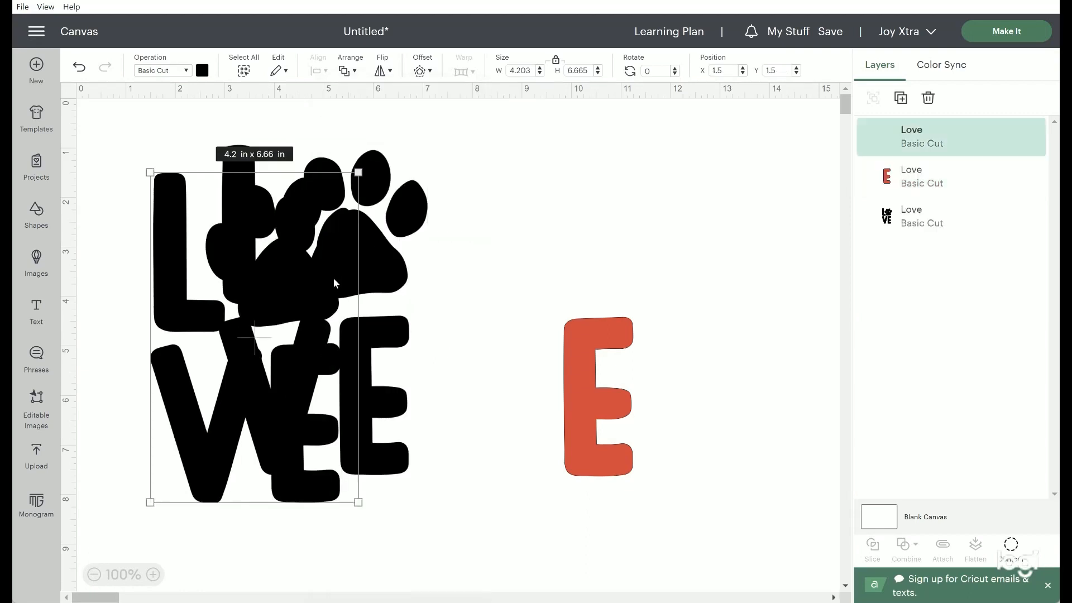
{"action": "left_click_drag", "start_coordinate": [334, 279], "coordinate": [629, 258]}
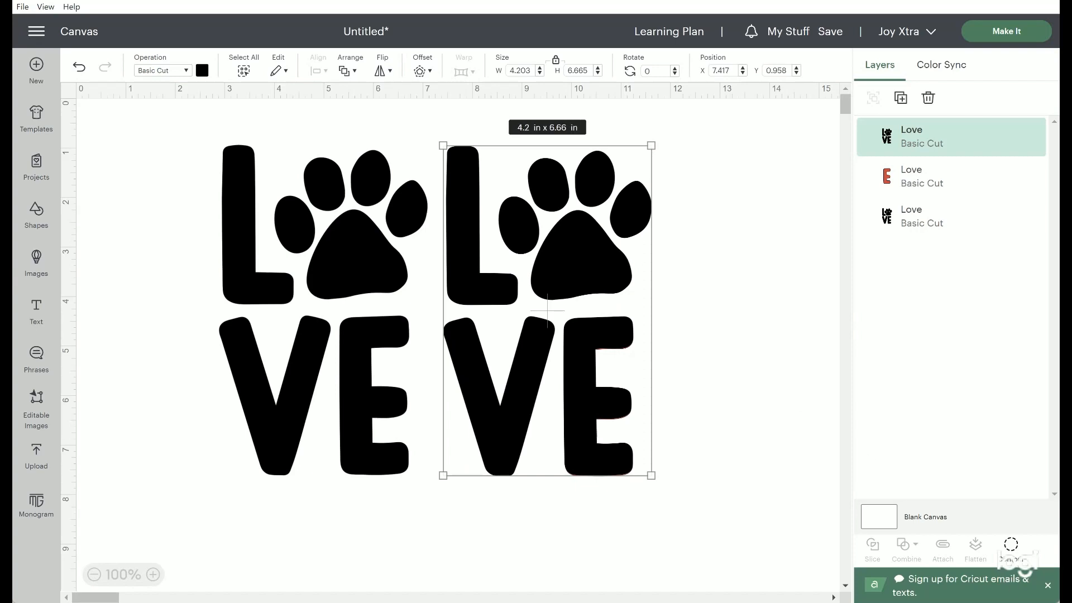
Hide the paw, L and E contours of the second duplicate, keeping only the letter V
{"action": "left_click", "coordinate": [1013, 552]}
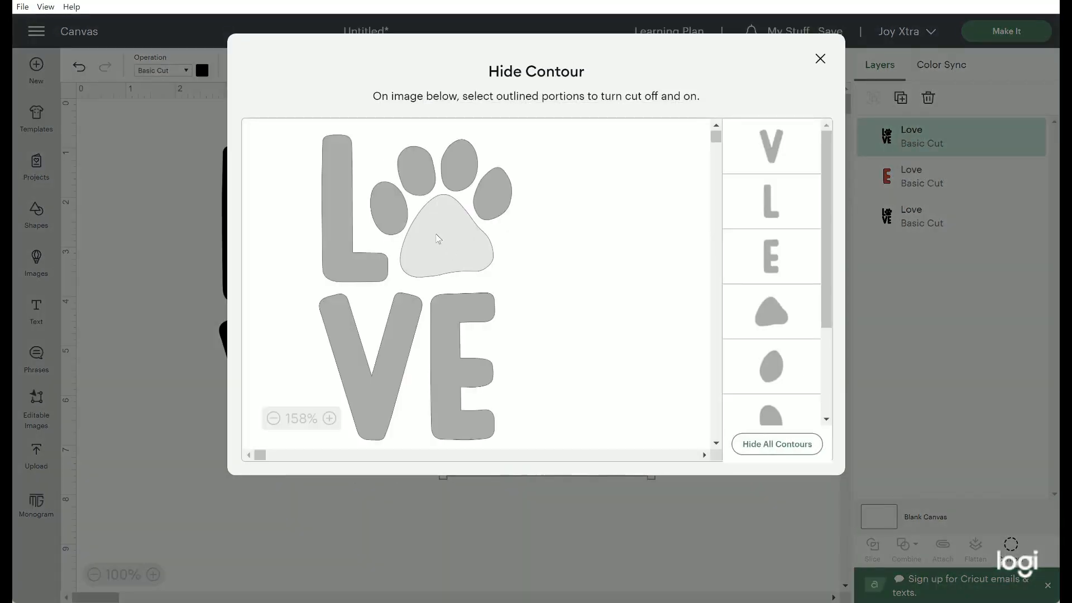
{"action": "left_click", "coordinate": [390, 208]}
{"action": "left_click", "coordinate": [414, 171]}
{"action": "left_click", "coordinate": [456, 162]}
{"action": "left_click", "coordinate": [492, 195]}
{"action": "left_click", "coordinate": [453, 239]}
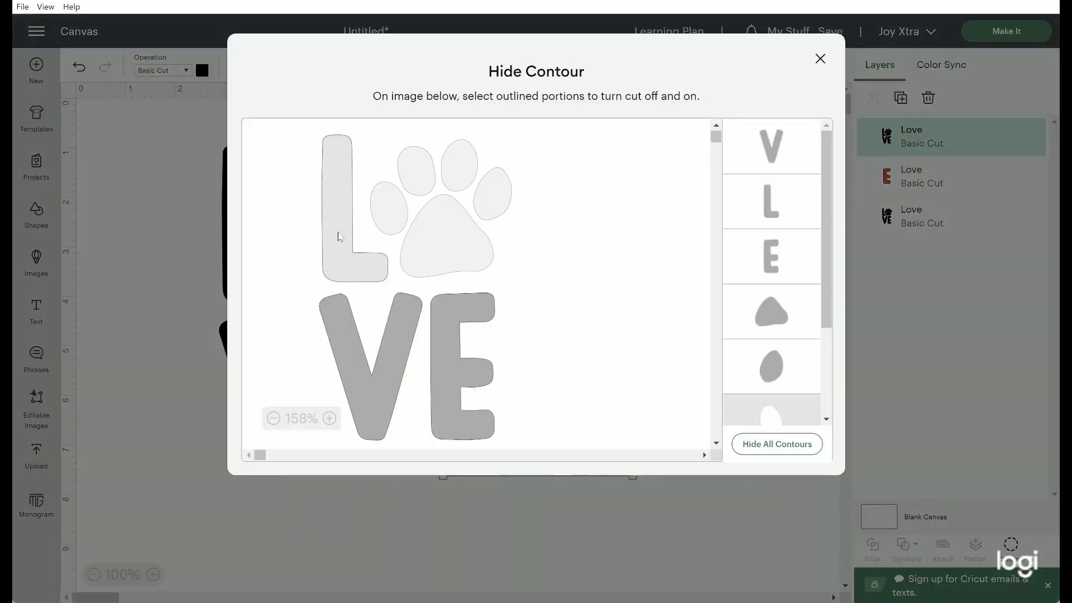
{"action": "left_click", "coordinate": [338, 234]}
{"action": "left_click", "coordinate": [447, 343]}
{"action": "left_click", "coordinate": [820, 57]}
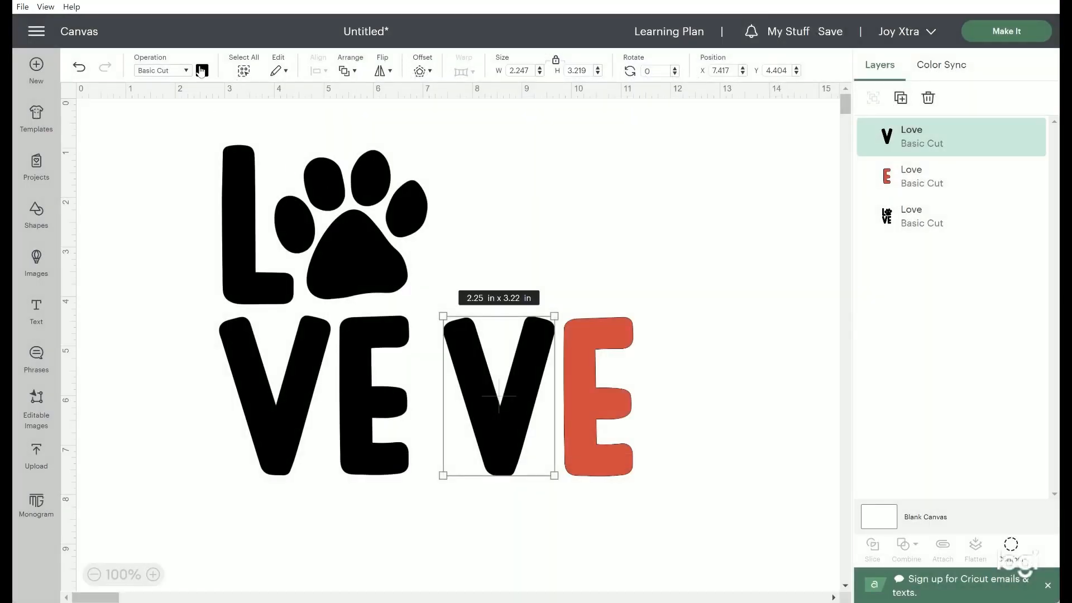
Recolor the separated V purple
{"action": "left_click", "coordinate": [201, 68]}
{"action": "left_click", "coordinate": [234, 169]}
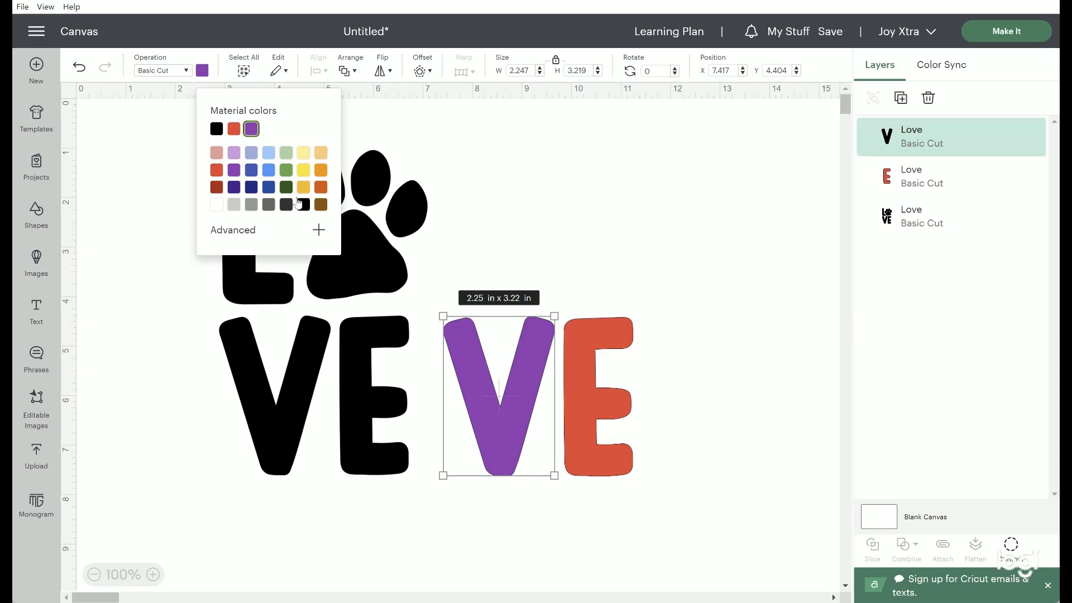
{"action": "left_click", "coordinate": [359, 315]}
Make another duplicate of the black LOVE image and align it over the purple V and red E
{"action": "right_click", "coordinate": [359, 316]}
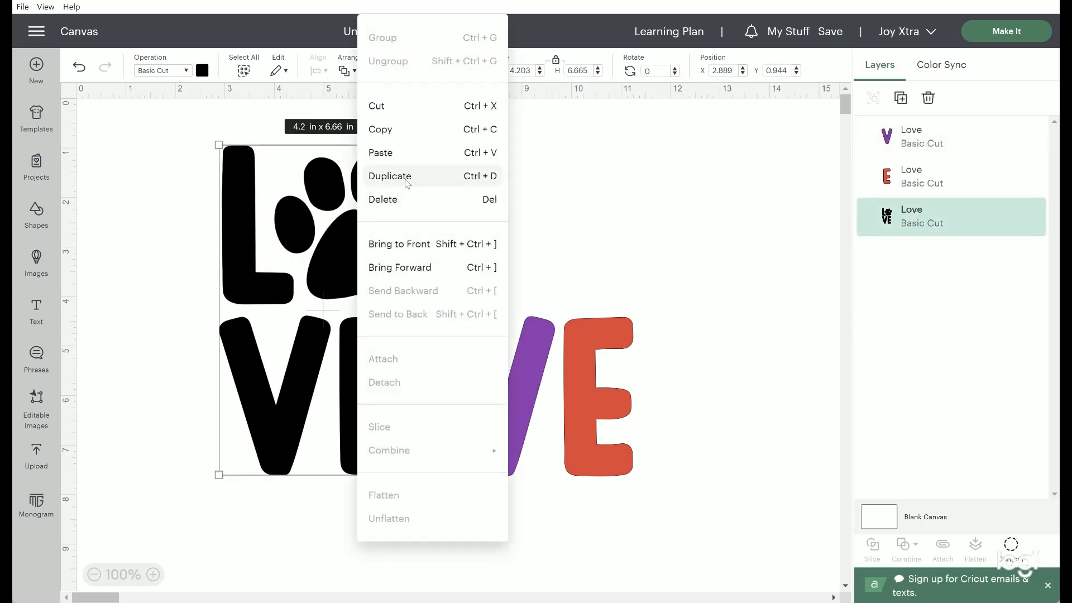
{"action": "left_click", "coordinate": [407, 179]}
{"action": "left_click_drag", "start_coordinate": [329, 309], "coordinate": [597, 258]}
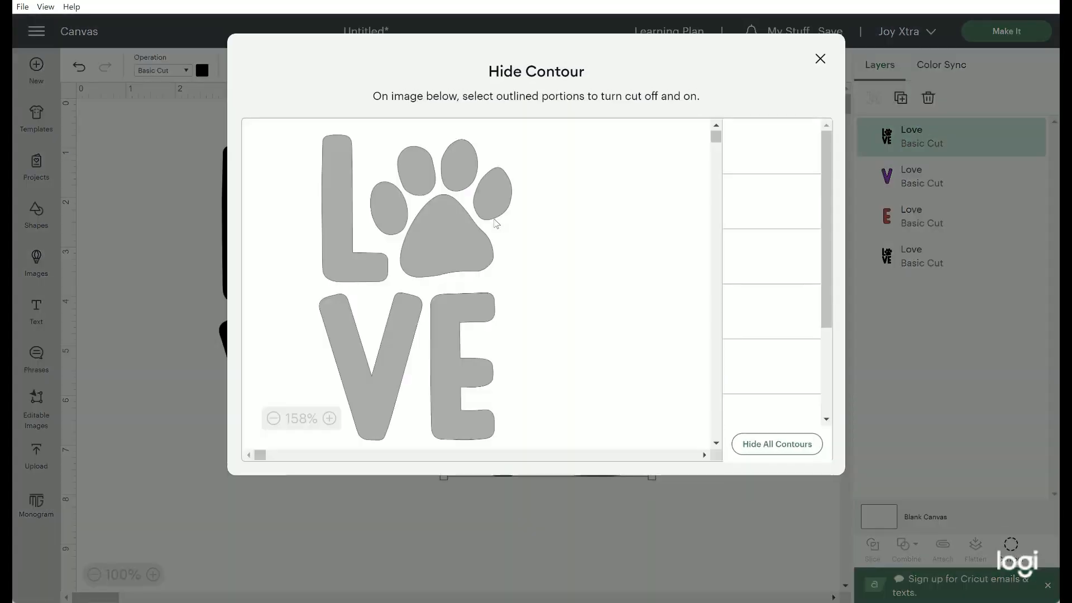
Hide the paw, V and E contours of the third duplicate, keeping only the letter L
{"action": "left_click", "coordinate": [475, 229]}
{"action": "left_click", "coordinate": [397, 212]}
{"action": "left_click", "coordinate": [419, 178]}
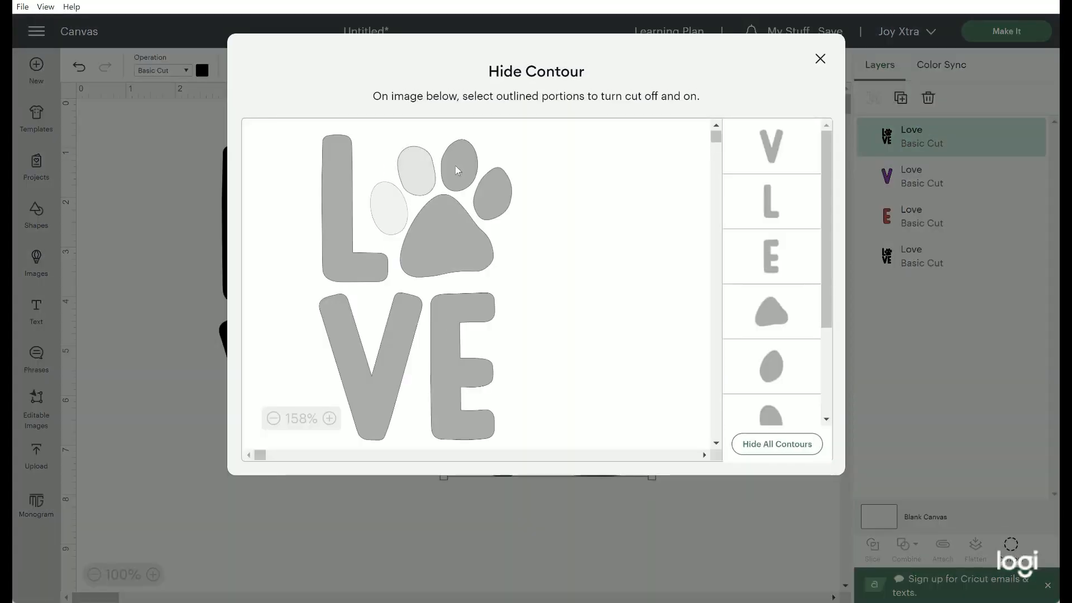
{"action": "left_click", "coordinate": [456, 167]}
{"action": "left_click", "coordinate": [488, 202]}
{"action": "left_click", "coordinate": [450, 237]}
{"action": "left_click", "coordinate": [407, 332]}
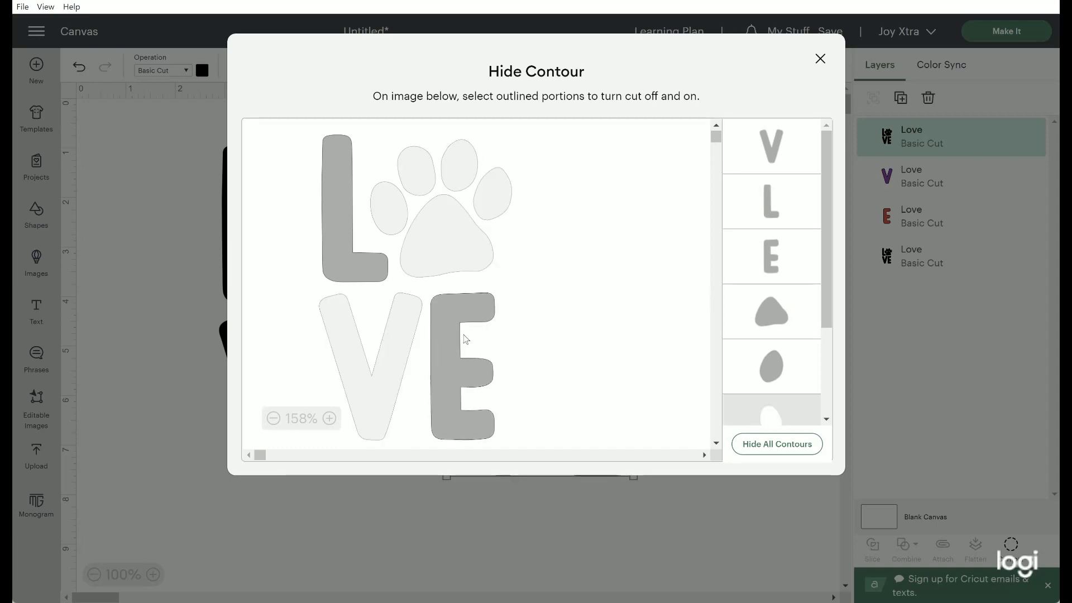
{"action": "left_click", "coordinate": [472, 340]}
{"action": "left_click", "coordinate": [821, 58]}
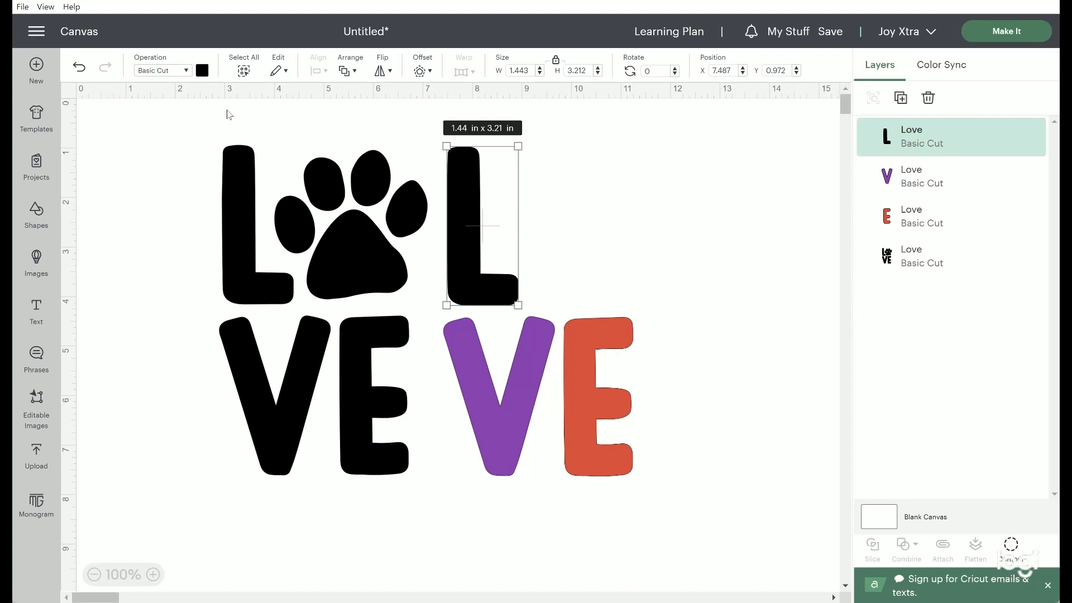
Recolor the separated L green
{"action": "left_click", "coordinate": [202, 71]}
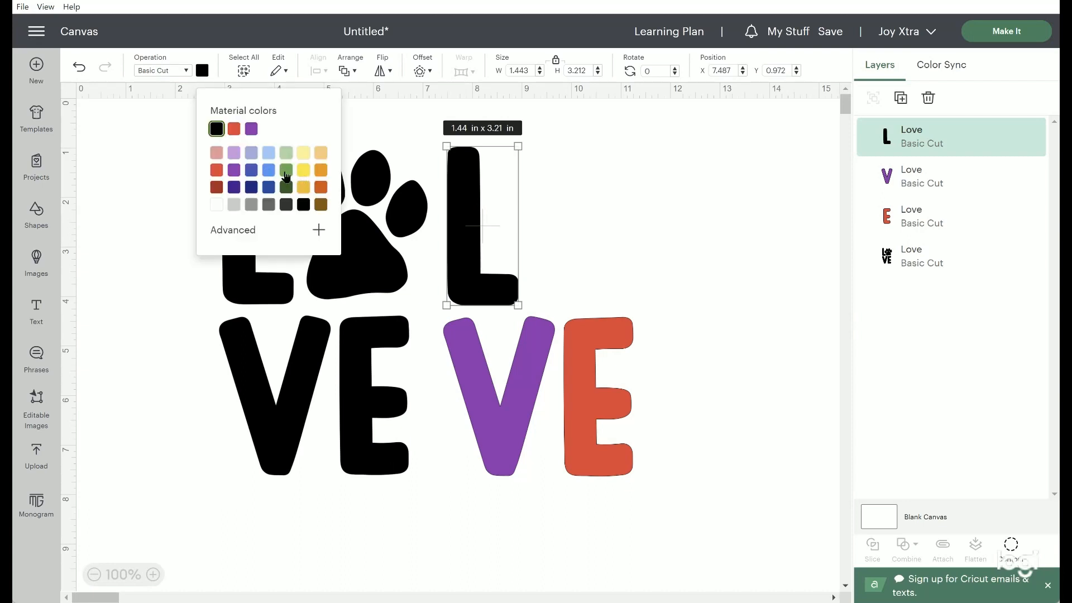
{"action": "left_click", "coordinate": [286, 171]}
{"action": "left_click", "coordinate": [341, 275]}
Align the original black LOVE image with the colored letters and hide its L, V and E contours, keeping only the paw
{"action": "left_click_drag", "start_coordinate": [350, 283], "coordinate": [403, 282]}
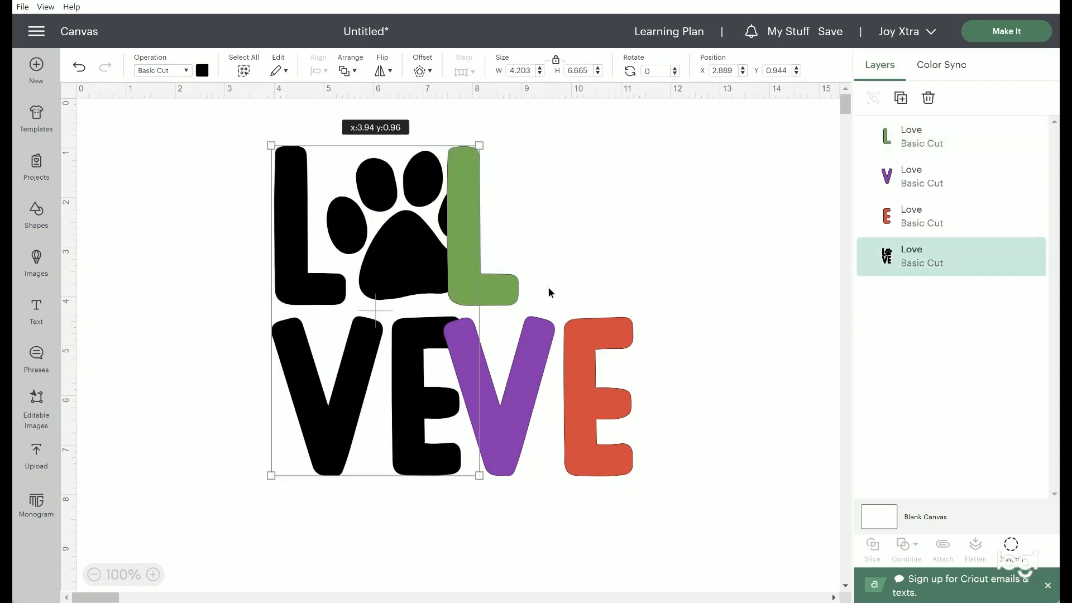
{"action": "left_click_drag", "start_coordinate": [549, 291], "coordinate": [575, 292]}
{"action": "left_click", "coordinate": [1011, 546]}
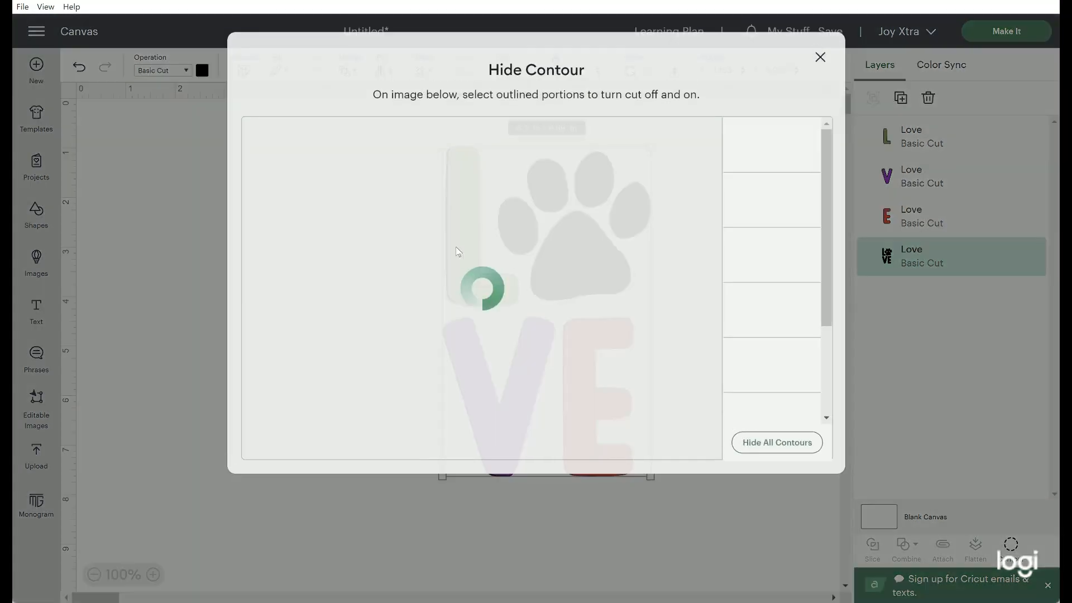
{"action": "left_click", "coordinate": [346, 246]}
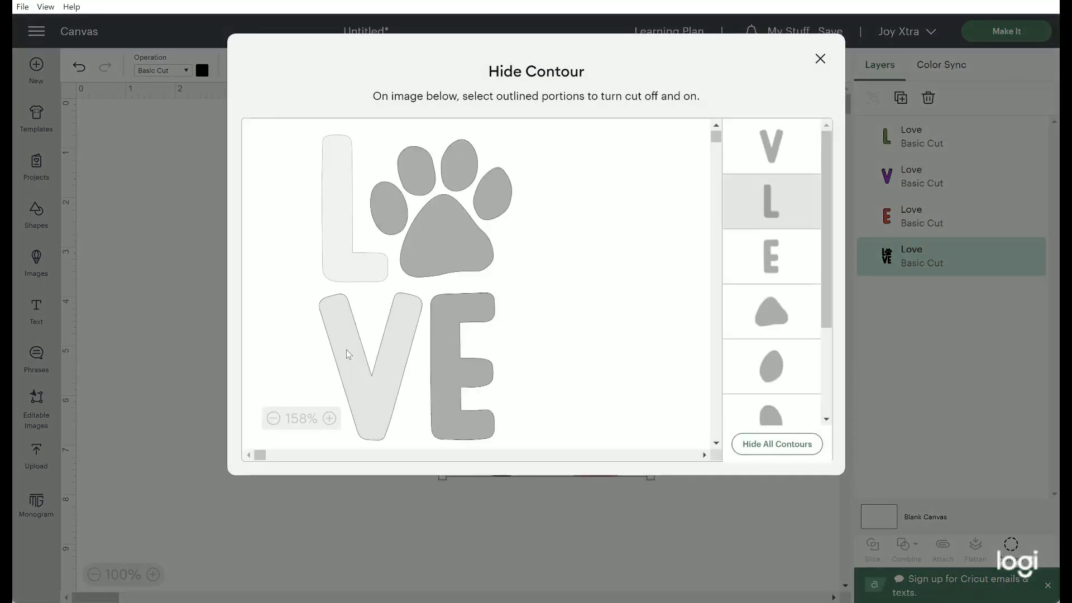
{"action": "left_click", "coordinate": [346, 350]}
{"action": "left_click", "coordinate": [446, 360]}
{"action": "left_click", "coordinate": [820, 59]}
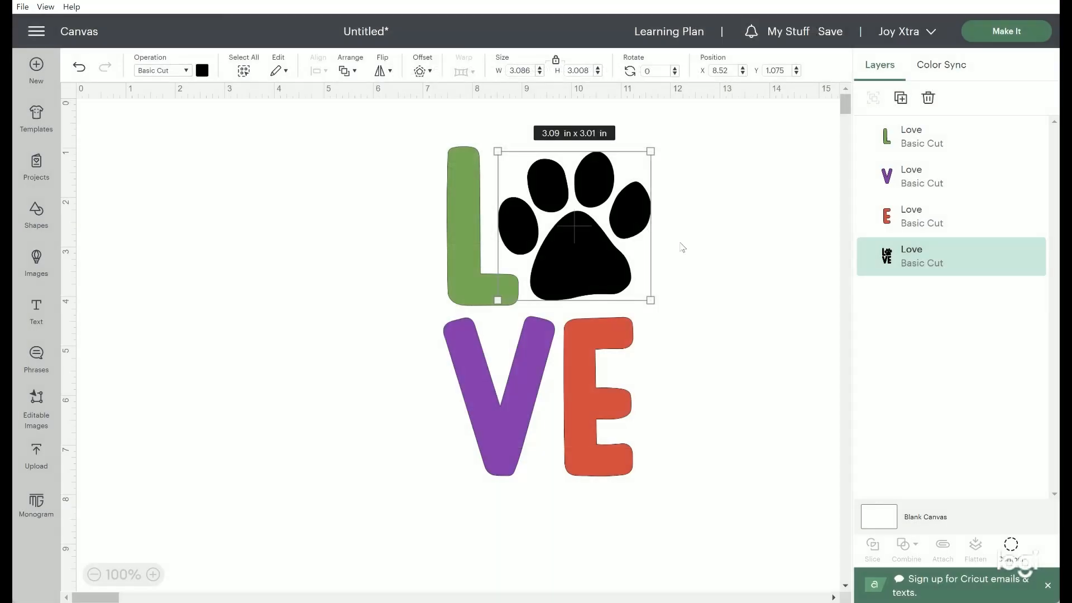
{"action": "left_click", "coordinate": [745, 414]}
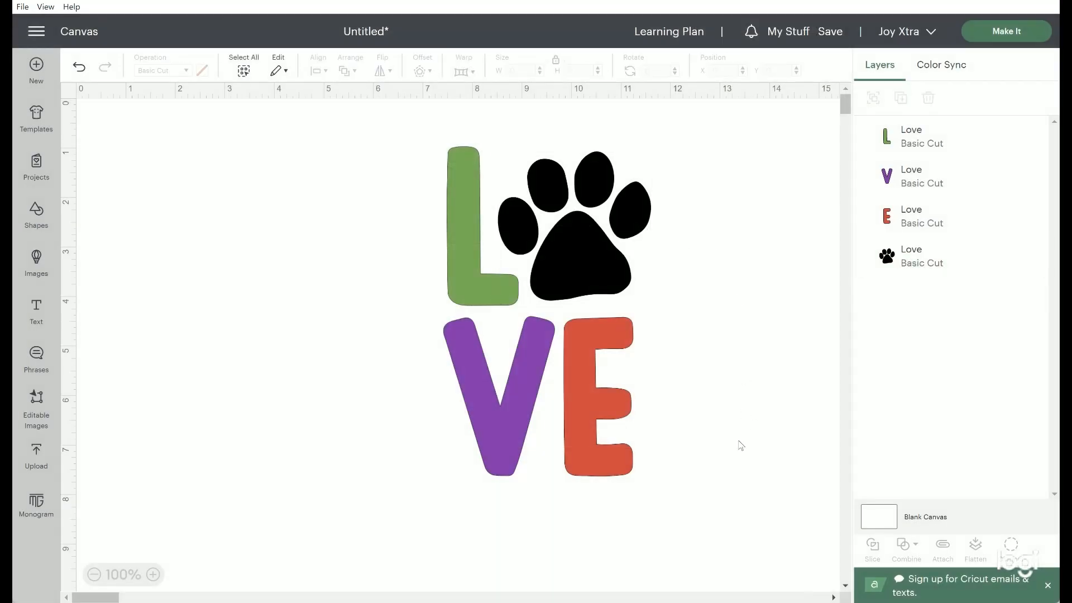
{"action": "left_click_drag", "start_coordinate": [738, 458], "coordinate": [489, 233]}
{"action": "left_click", "coordinate": [698, 297]}
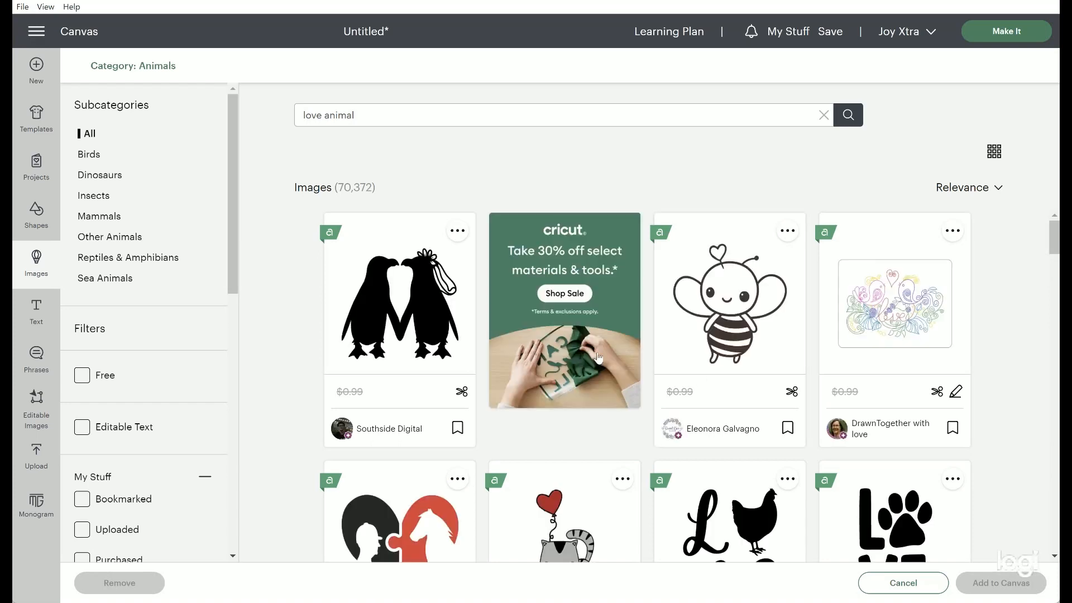
Add the black LOVE paw image by Cheese Toast Digitals from the "love animal" image results to the canvas
{"action": "scroll", "coordinate": [843, 443], "scroll_direction": "down", "scroll_amount": 3}
{"action": "left_click", "coordinate": [843, 443]}
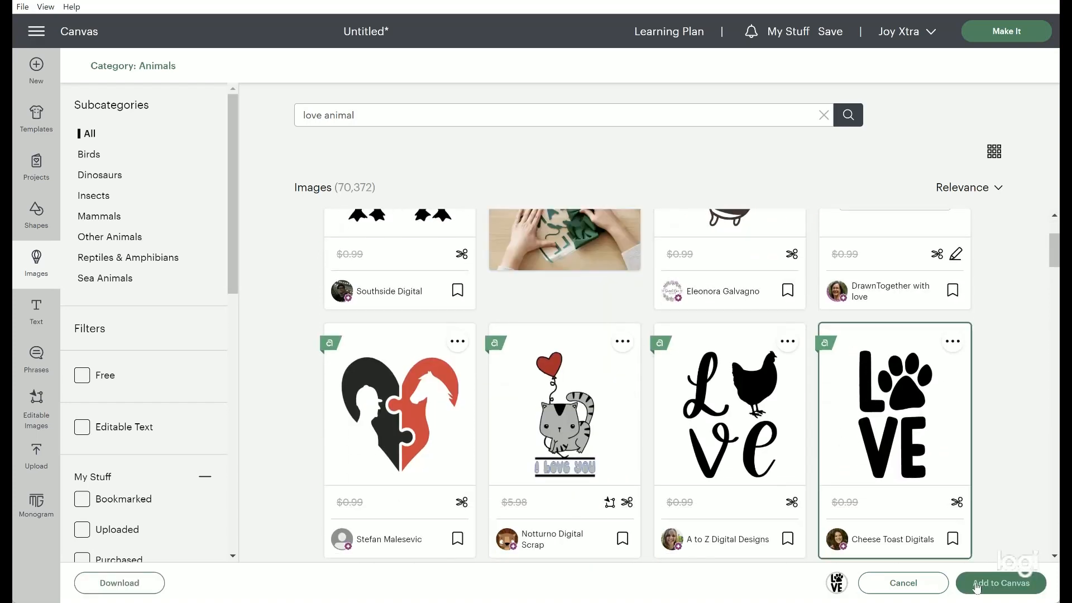
{"action": "left_click", "coordinate": [980, 584]}
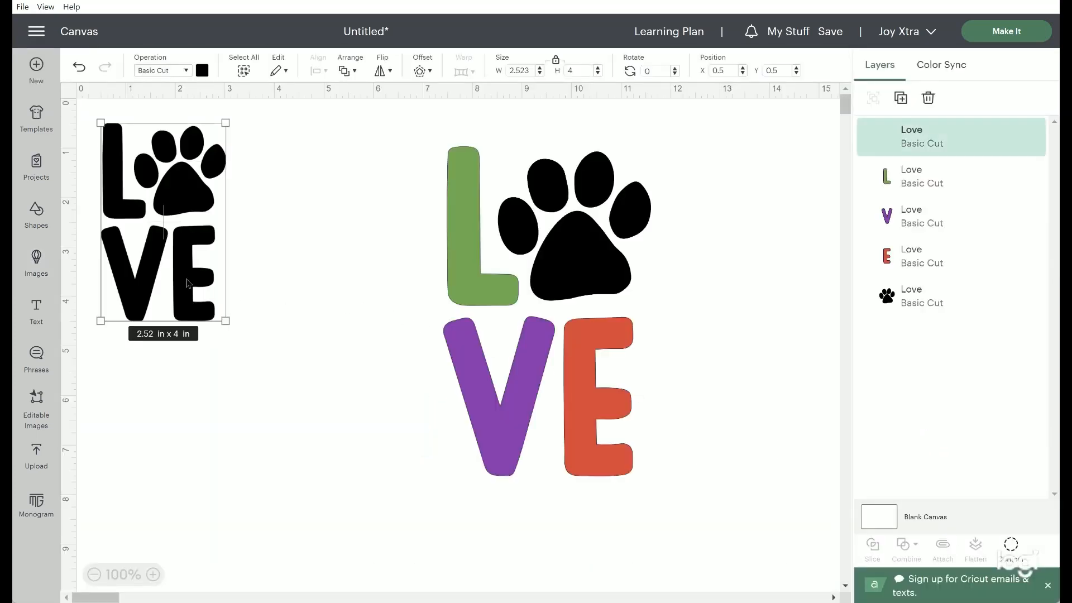
Enlarge the new LOVE image to about 4.05 × 6.42 in and position it beside the multicolored design
{"action": "left_click_drag", "start_coordinate": [206, 299], "coordinate": [262, 335]}
{"action": "left_click_drag", "start_coordinate": [293, 381], "coordinate": [357, 464]}
{"action": "left_click_drag", "start_coordinate": [271, 340], "coordinate": [261, 338]}
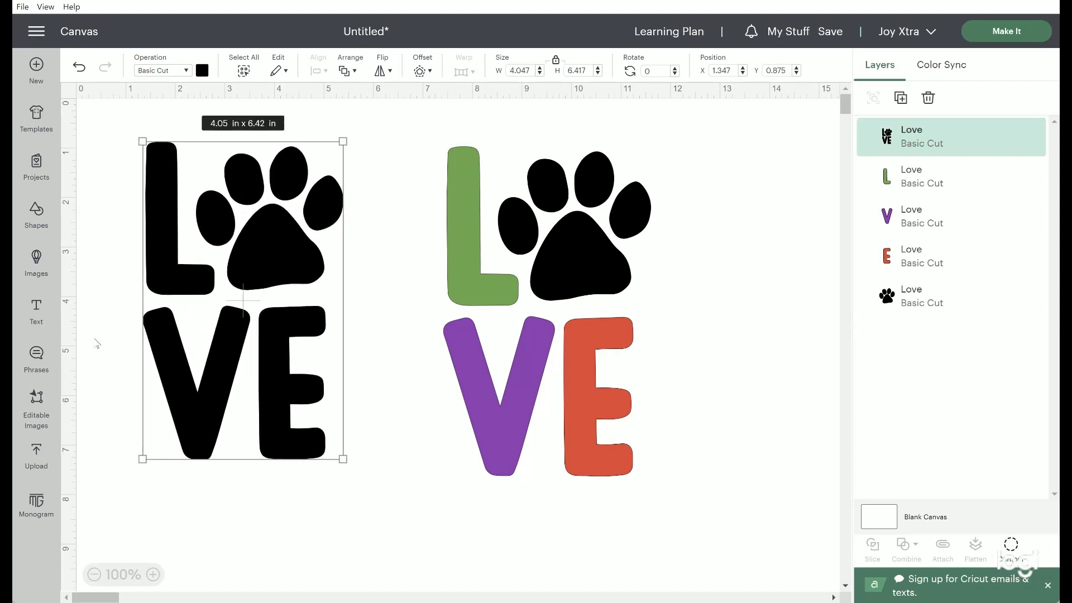
Insert a square over the E of the new LOVE image and stretch it to about 1.96 × 3.69 in
{"action": "left_click", "coordinate": [35, 216]}
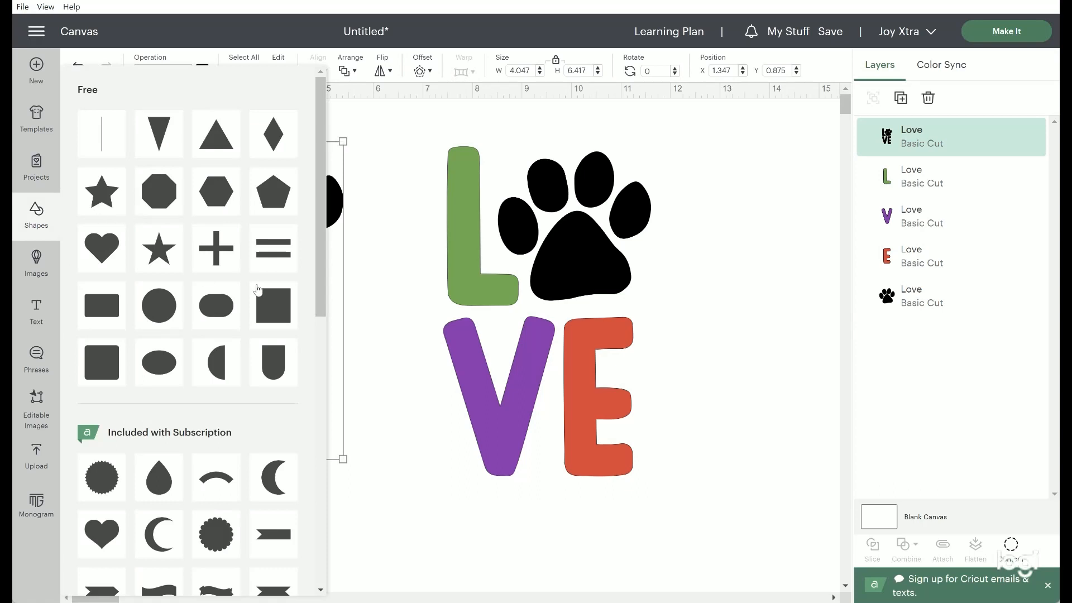
{"action": "left_click", "coordinate": [288, 310]}
{"action": "left_click_drag", "start_coordinate": [150, 207], "coordinate": [287, 378]}
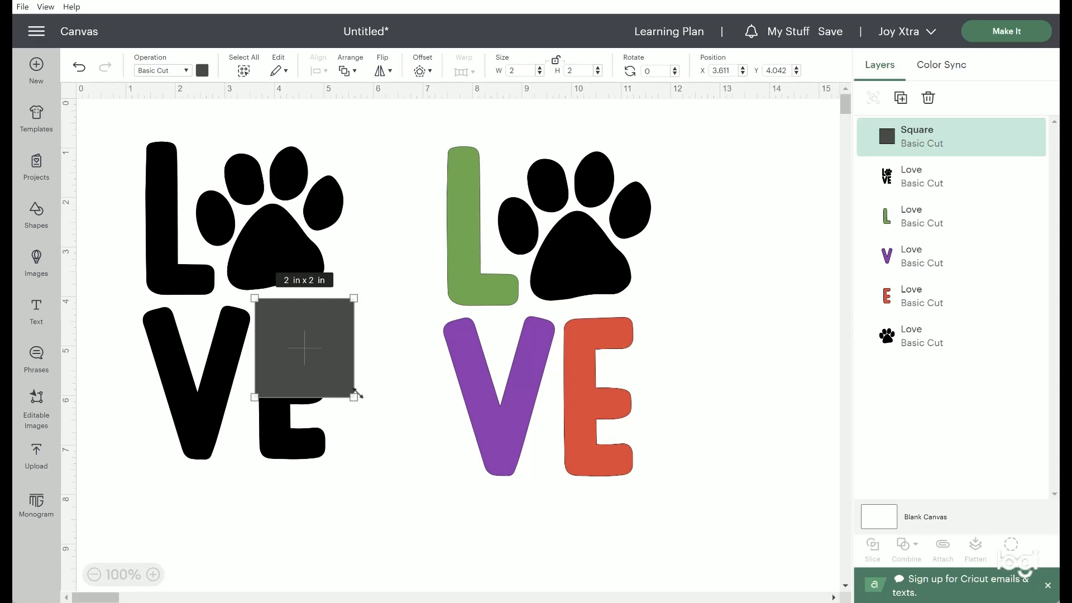
{"action": "left_click_drag", "start_coordinate": [354, 396], "coordinate": [352, 481]}
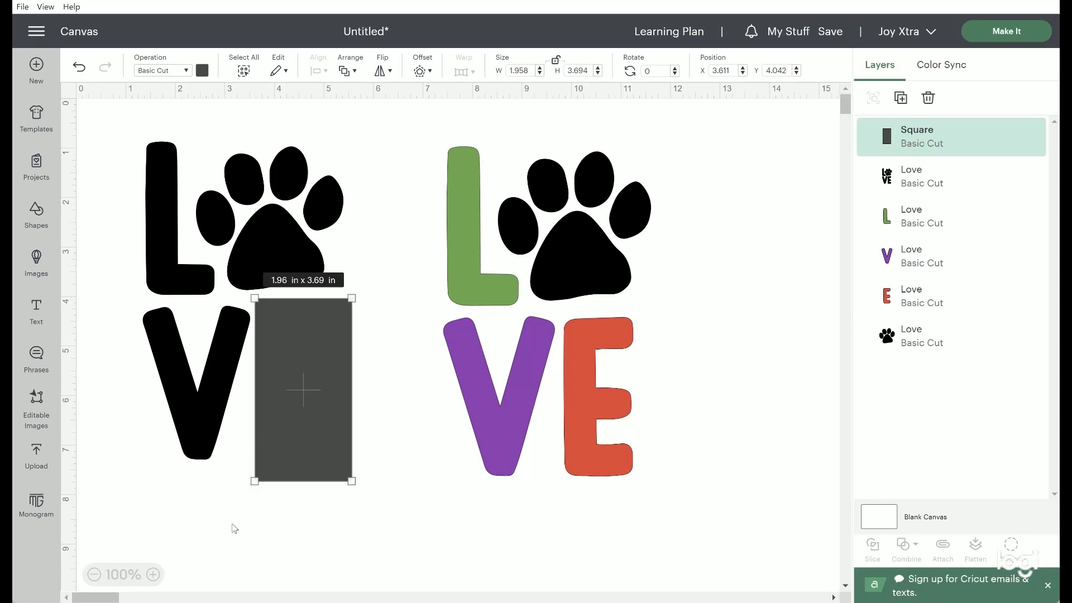
Slice the E off the black LOVE image with the square, discard the gray remnants, and move the E to about X 5.10, Y 4.78
{"action": "left_click_drag", "start_coordinate": [165, 499], "coordinate": [308, 357]}
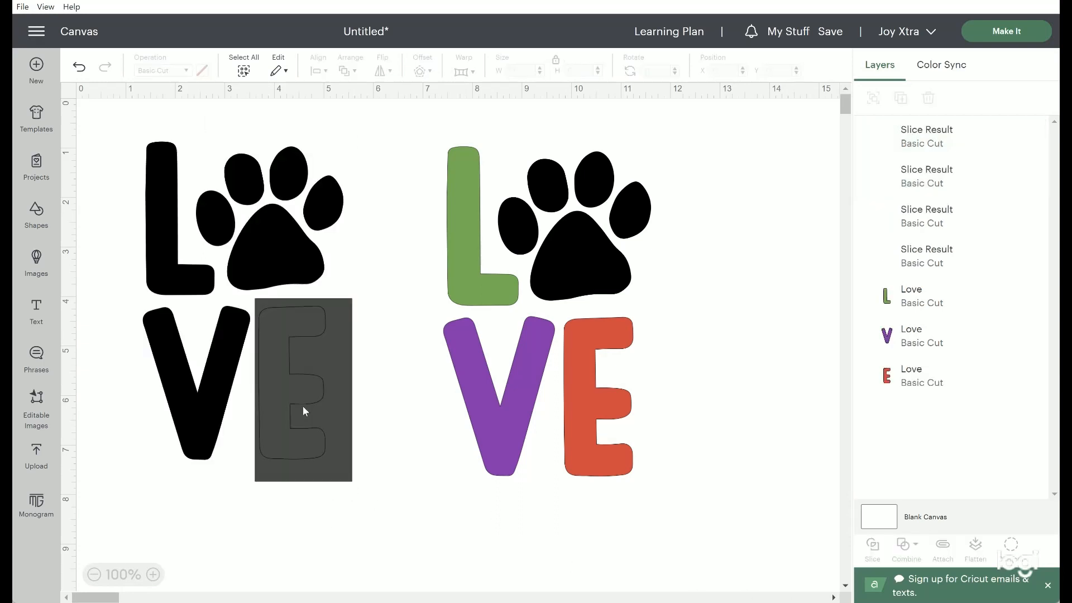
{"action": "left_click", "coordinate": [302, 399]}
{"action": "key", "text": "Delete"}
{"action": "left_click_drag", "start_coordinate": [301, 399], "coordinate": [346, 423]}
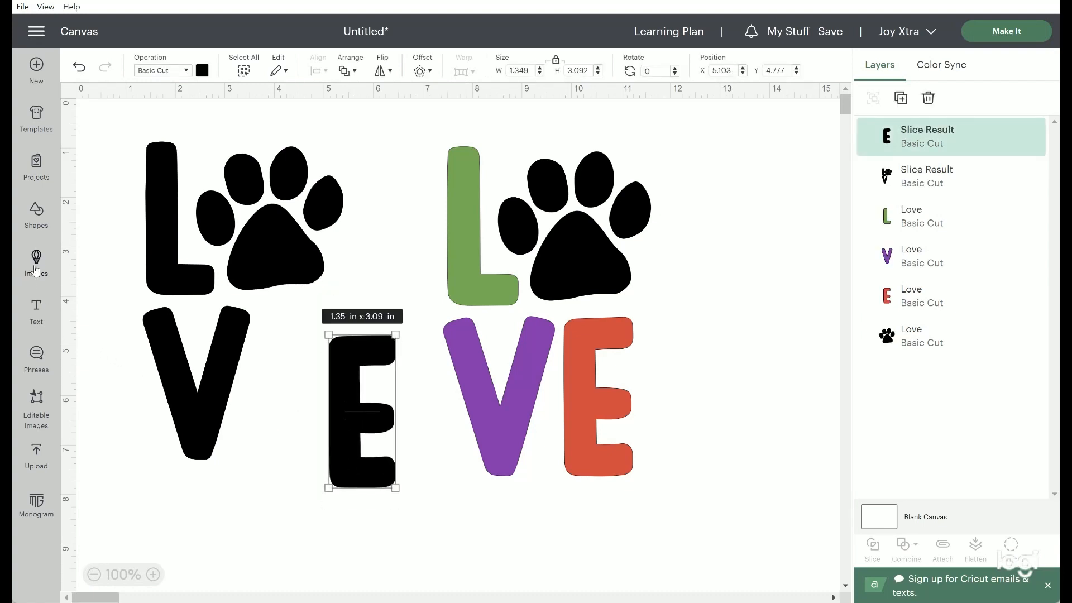
Insert a new square, enlarge it to cover the black V, and slice it with the remaining black image
{"action": "left_click", "coordinate": [35, 270]}
{"action": "left_click", "coordinate": [36, 219]}
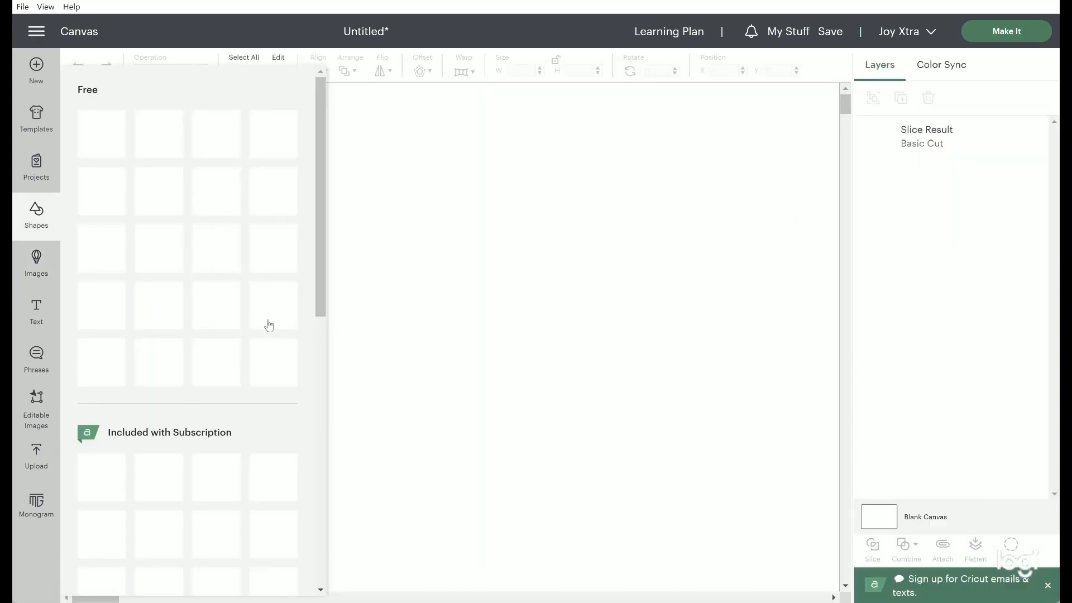
{"action": "left_click", "coordinate": [268, 322]}
{"action": "left_click_drag", "start_coordinate": [170, 216], "coordinate": [295, 475]}
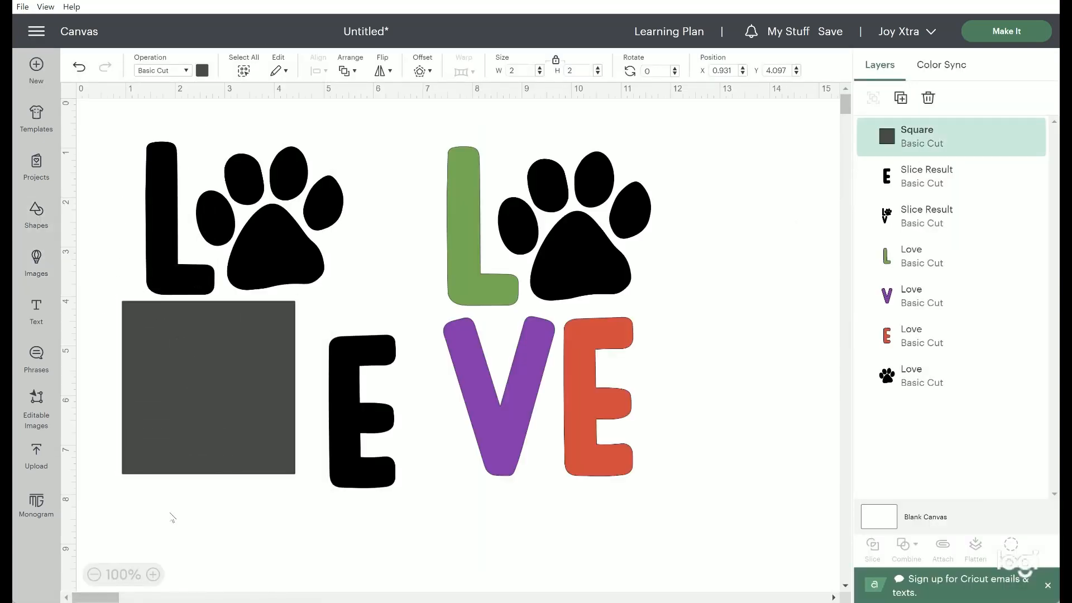
{"action": "left_click_drag", "start_coordinate": [103, 372], "coordinate": [236, 258]}
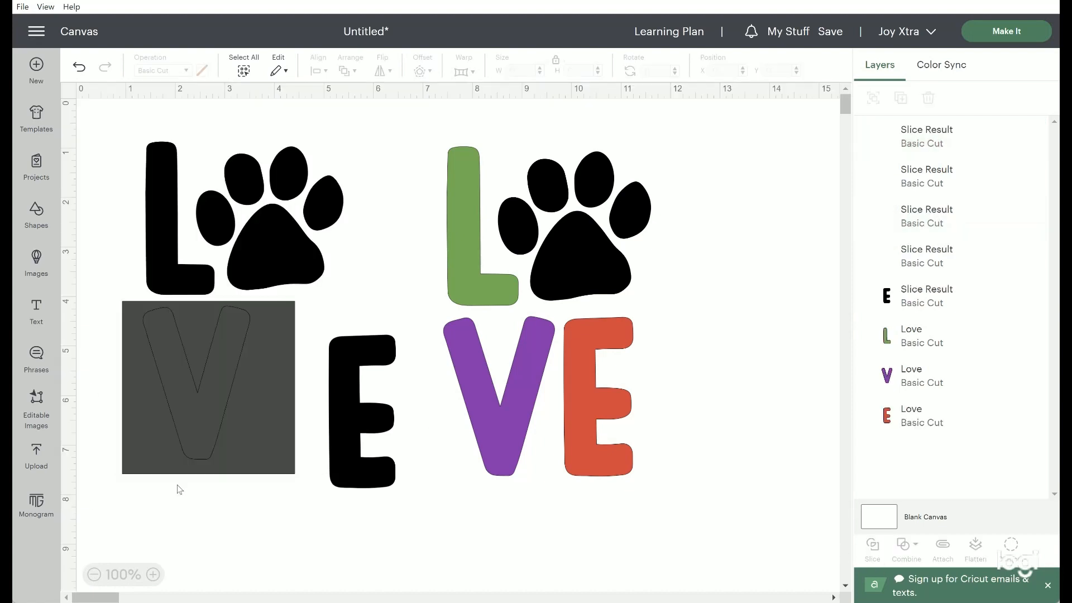
Delete the gray slice remnants around and over the V and move the black V beside the black E, to about X 2.63, Y 4.79
{"action": "left_click", "coordinate": [182, 403]}
{"action": "key", "text": "Delete"}
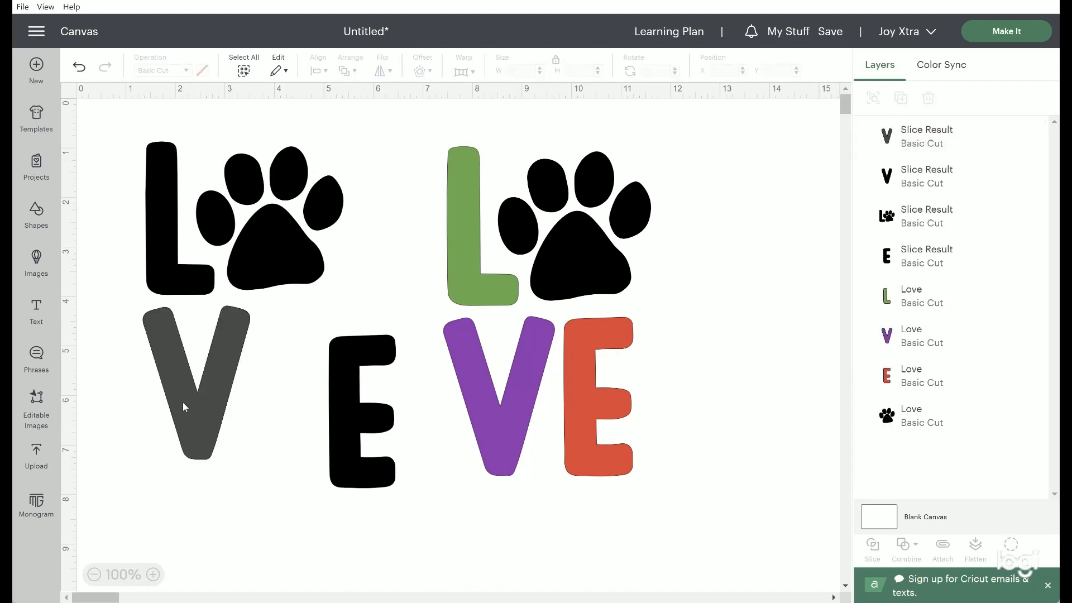
{"action": "left_click", "coordinate": [183, 402]}
{"action": "key", "text": "Delete"}
{"action": "left_click", "coordinate": [182, 401]}
{"action": "left_click_drag", "start_coordinate": [182, 401], "coordinate": [249, 438]}
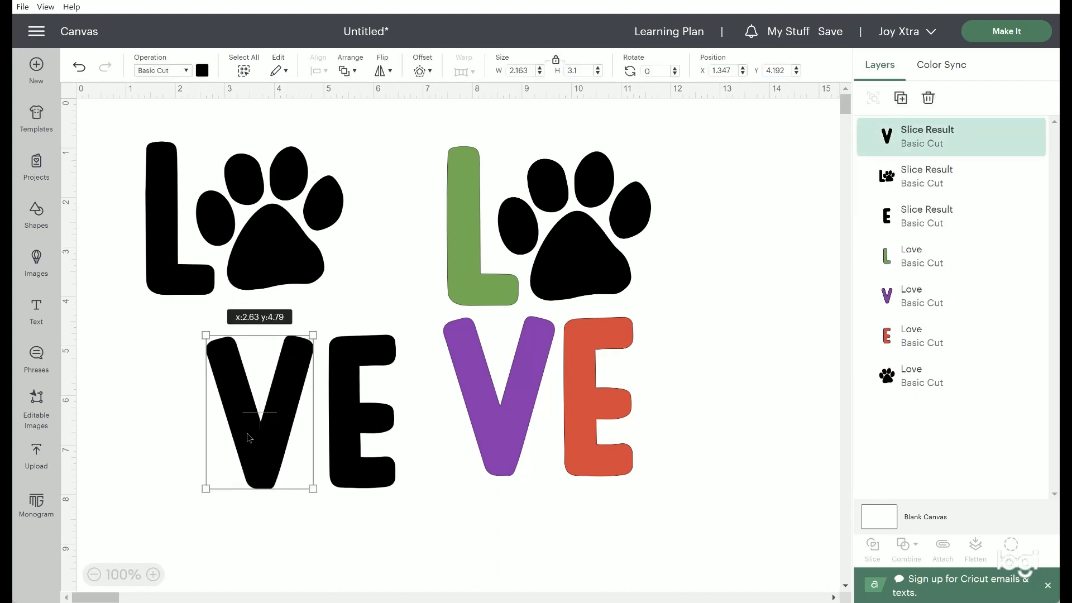
{"action": "left_click", "coordinate": [158, 390]}
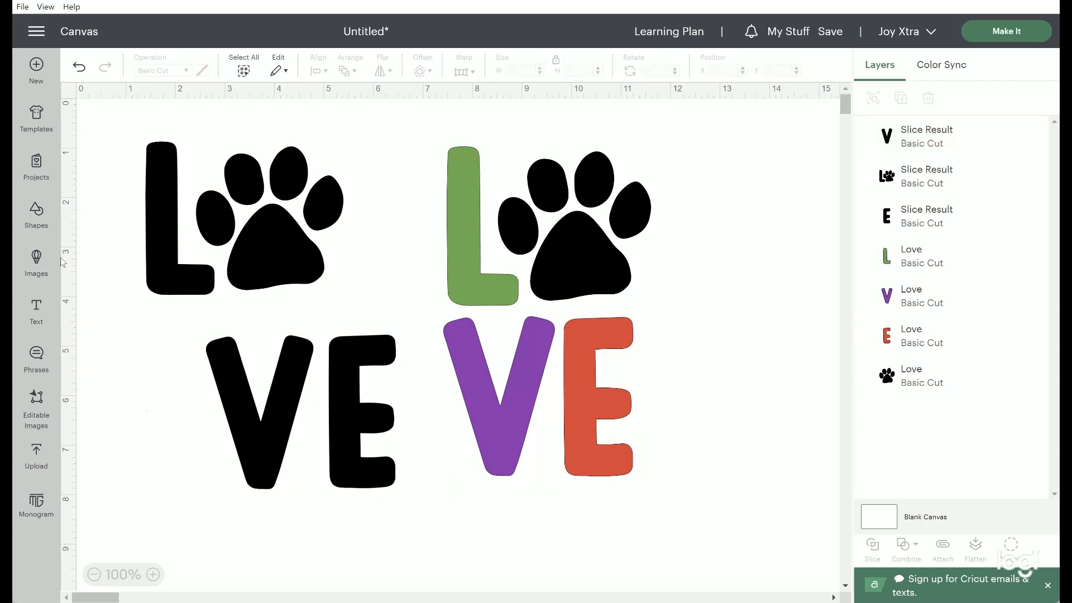
Insert another square and stretch it to about 3.68 in high so it covers the upright stem of the black L without touching the paw
{"action": "left_click", "coordinate": [36, 215]}
{"action": "left_click", "coordinate": [273, 306]}
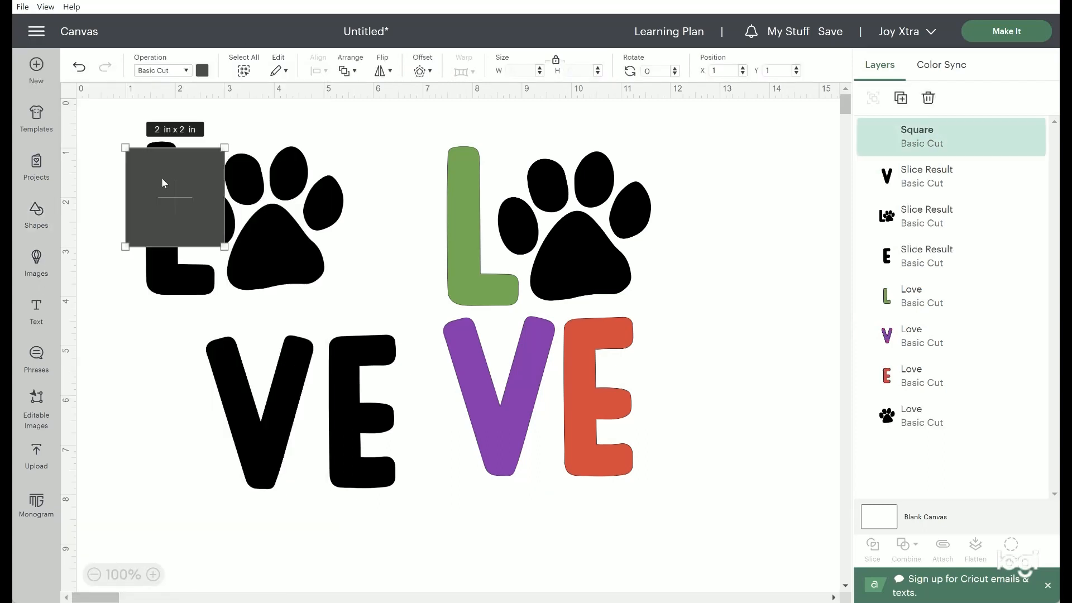
{"action": "left_click_drag", "start_coordinate": [162, 211], "coordinate": [134, 188]}
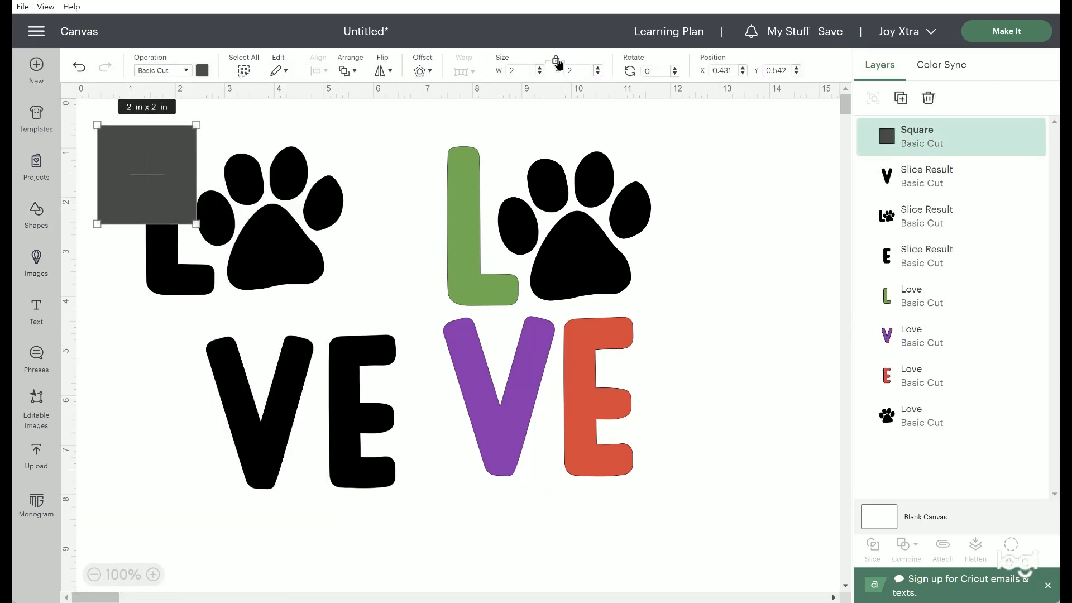
{"action": "left_click_drag", "start_coordinate": [193, 221], "coordinate": [199, 272]}
{"action": "left_click", "coordinate": [202, 281]}
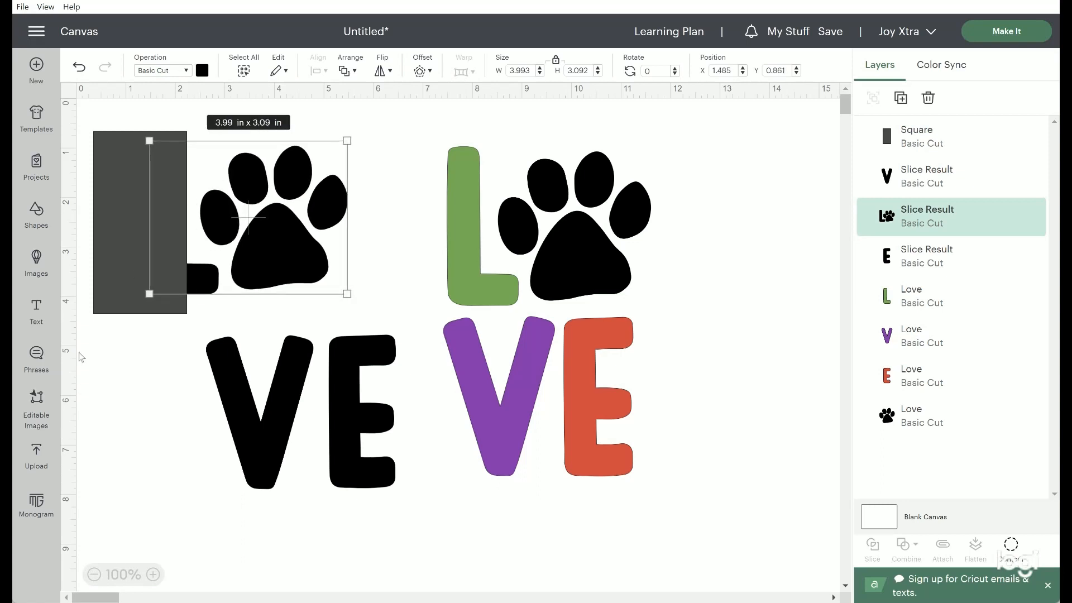
Slice the L's stem off the paw image with the square and delete the gray slice remnants
{"action": "left_click_drag", "start_coordinate": [95, 351], "coordinate": [272, 303]}
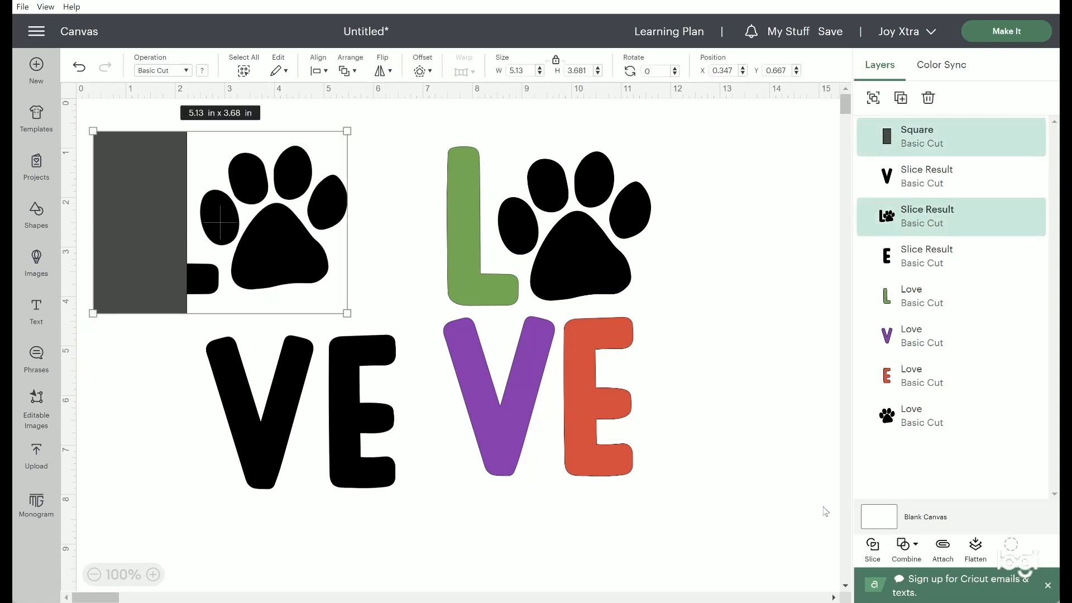
{"action": "left_click", "coordinate": [873, 550]}
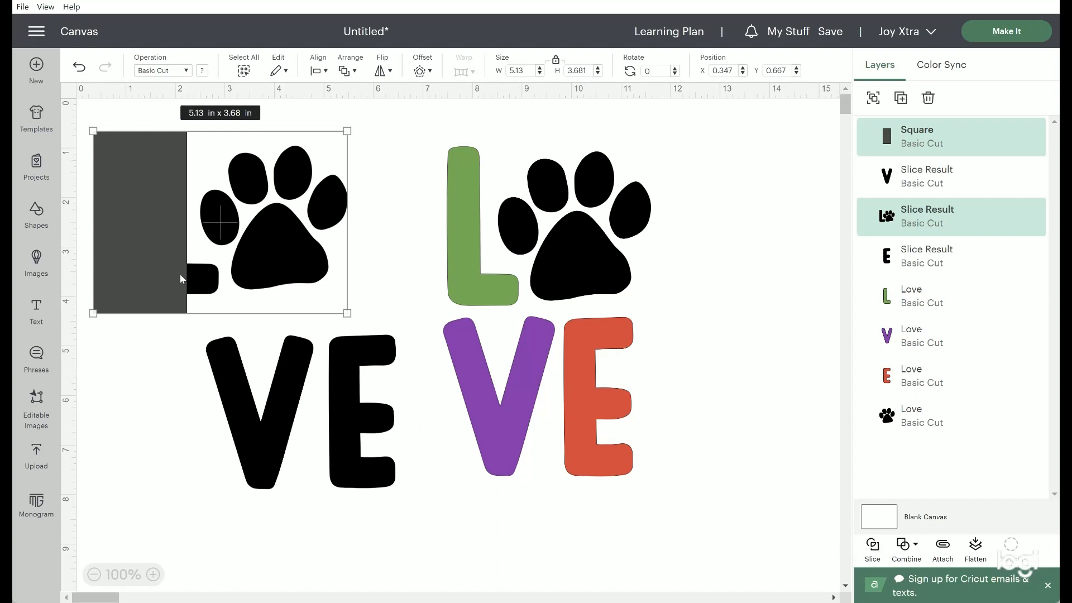
{"action": "left_click", "coordinate": [122, 278]}
{"action": "key", "text": "Delete"}
{"action": "left_click", "coordinate": [156, 263]}
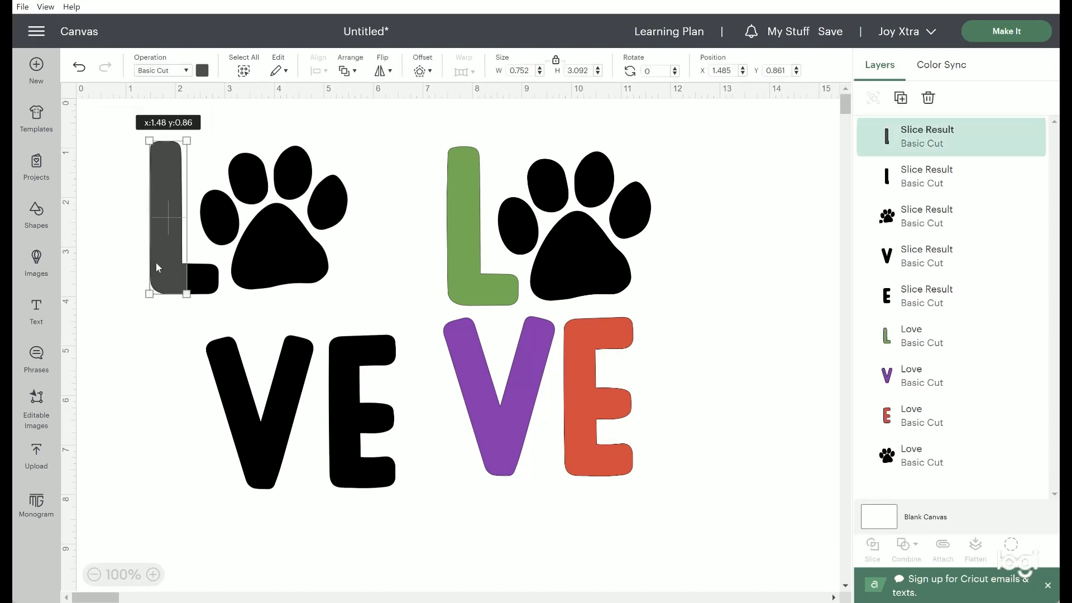
{"action": "key", "text": "Delete"}
{"action": "left_click", "coordinate": [168, 273]}
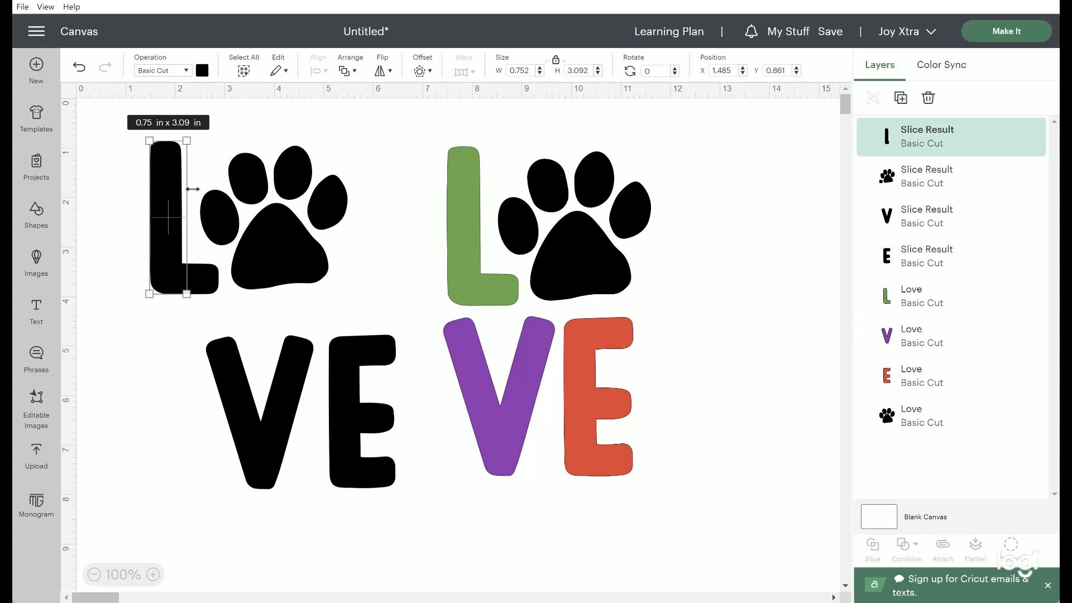
{"action": "left_click", "coordinate": [205, 268]}
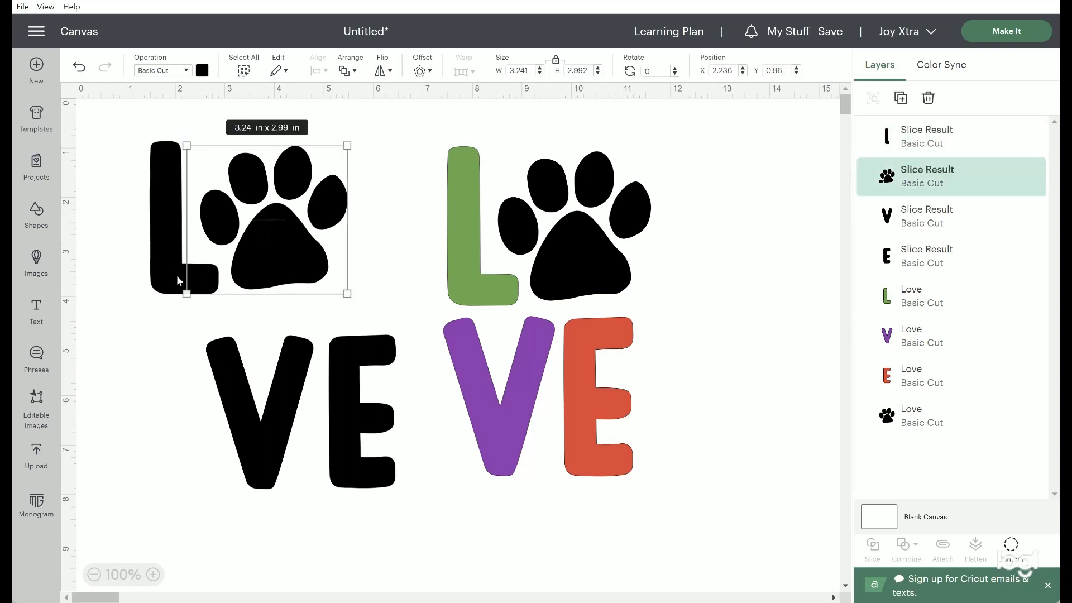
Recolor the sliced pieces: the L's stem green, the V purple and the E red
{"action": "left_click", "coordinate": [163, 253]}
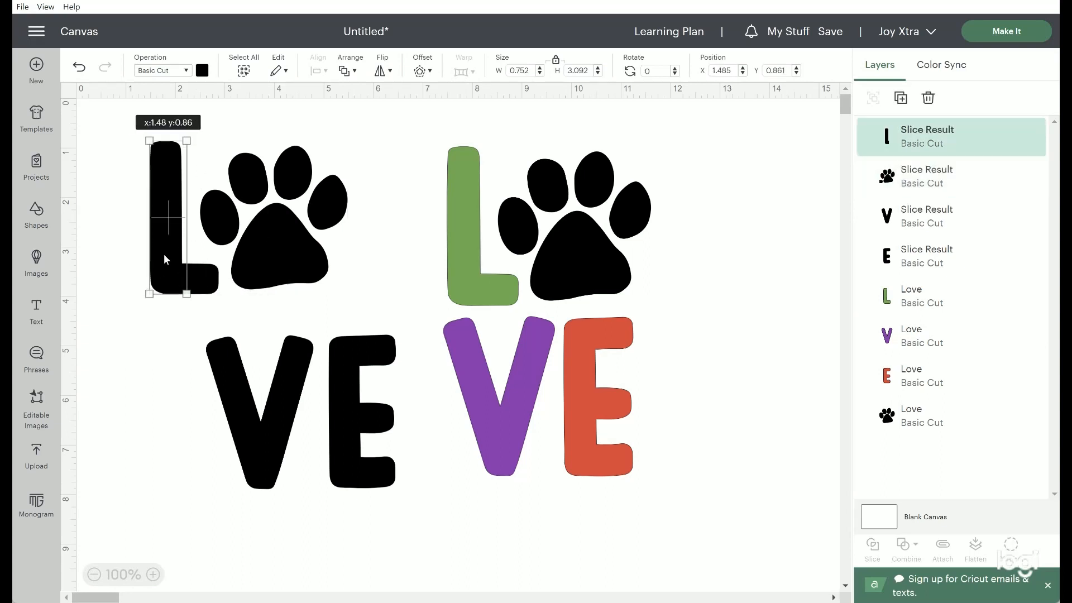
{"action": "left_click", "coordinate": [201, 71]}
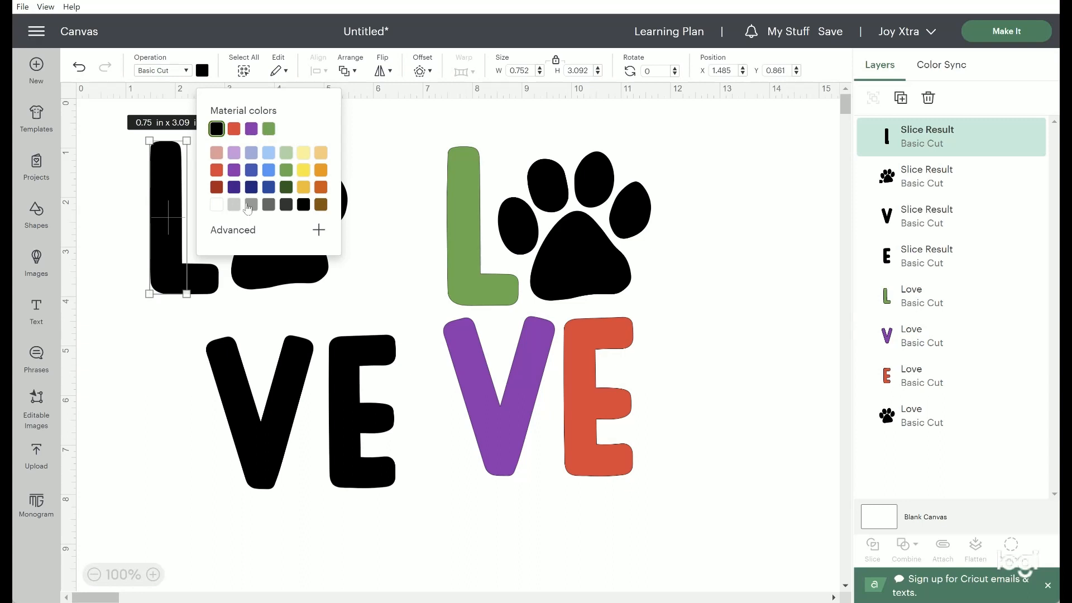
{"action": "left_click", "coordinate": [269, 129]}
{"action": "left_click", "coordinate": [222, 375]}
{"action": "left_click", "coordinate": [202, 71]}
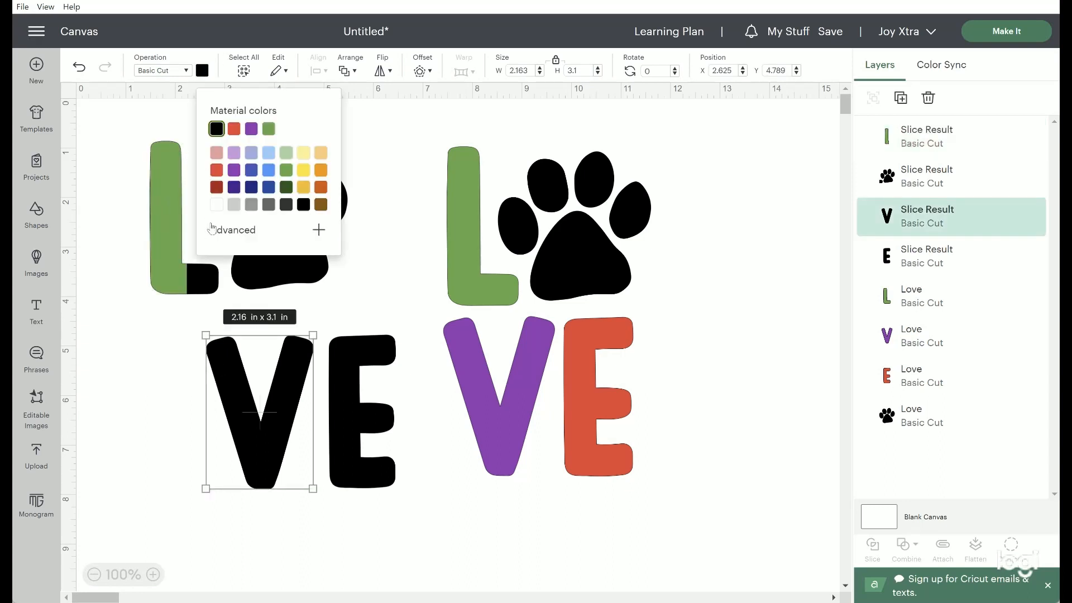
{"action": "left_click", "coordinate": [234, 170]}
{"action": "left_click", "coordinate": [351, 380]}
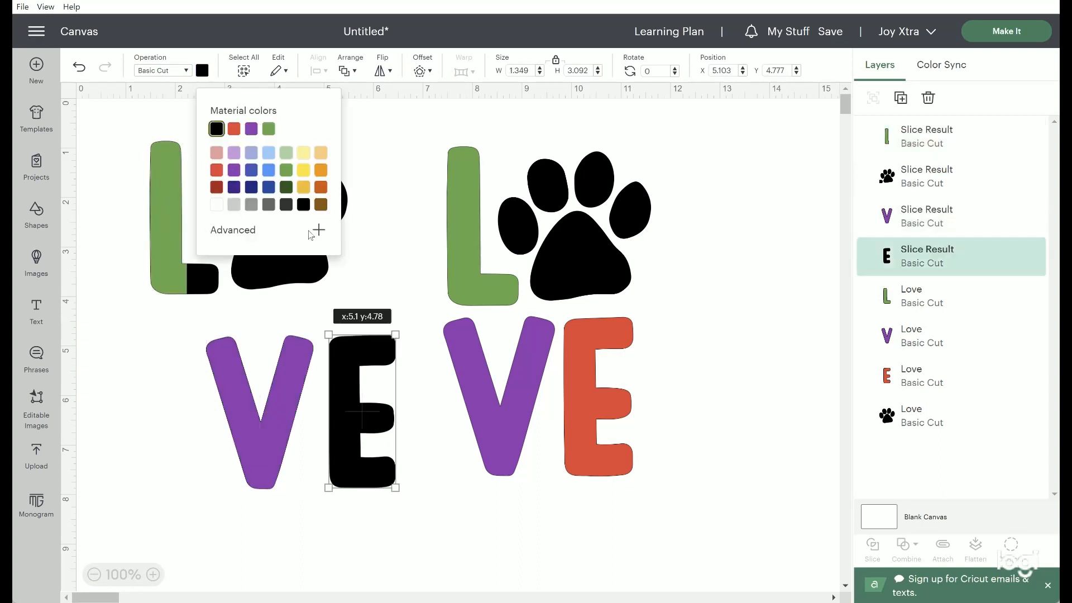
{"action": "left_click", "coordinate": [202, 71]}
{"action": "left_click", "coordinate": [217, 176]}
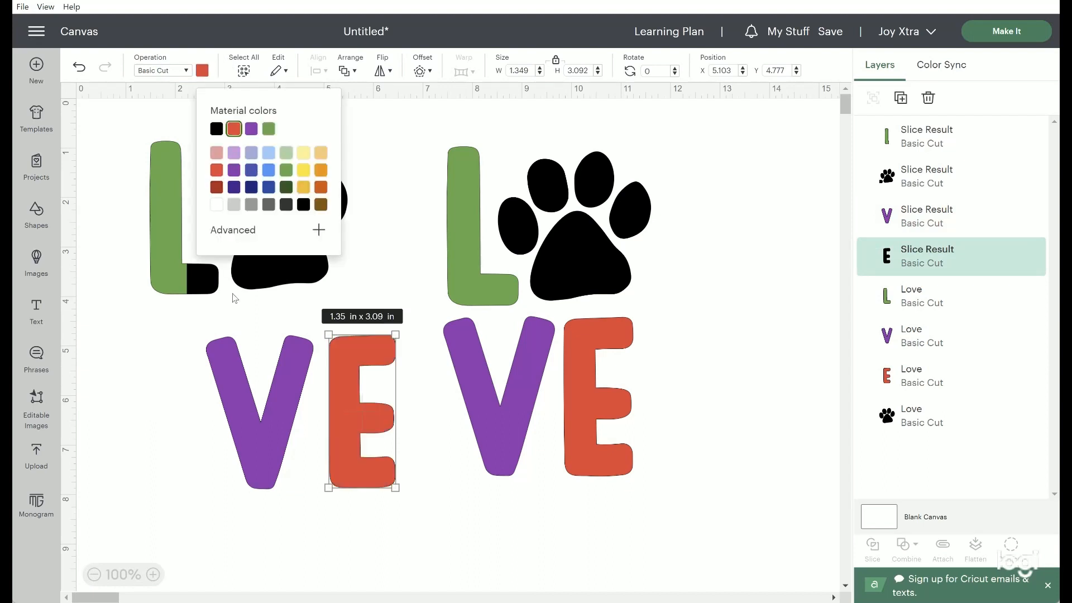
Insert a square, shrink it to about 1.29 in and place it over the remaining black foot of the L
{"action": "left_click", "coordinate": [212, 285]}
{"action": "left_click", "coordinate": [168, 319]}
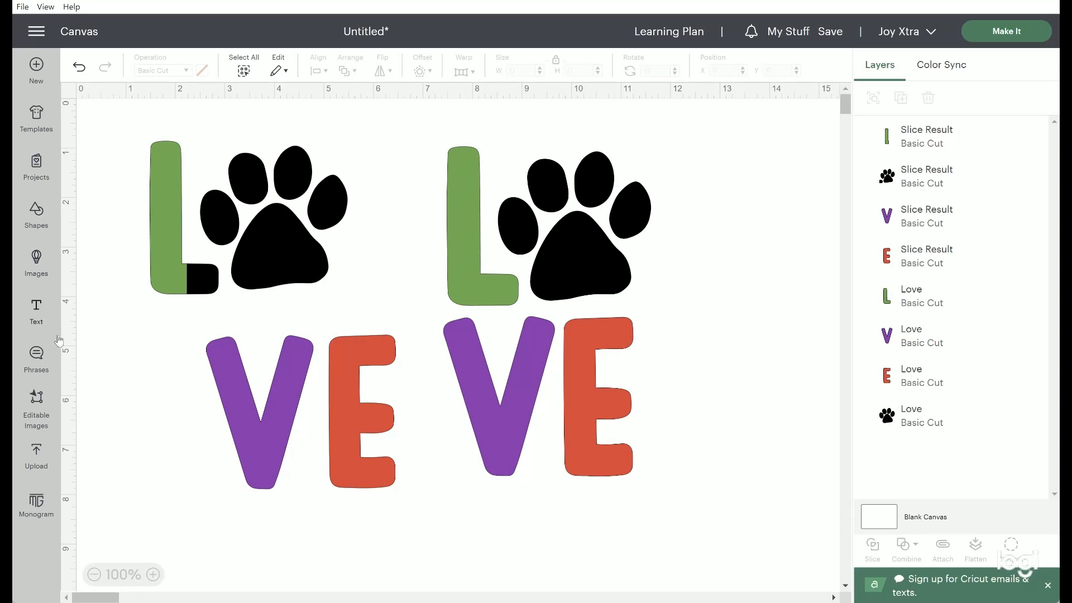
{"action": "left_click", "coordinate": [37, 219]}
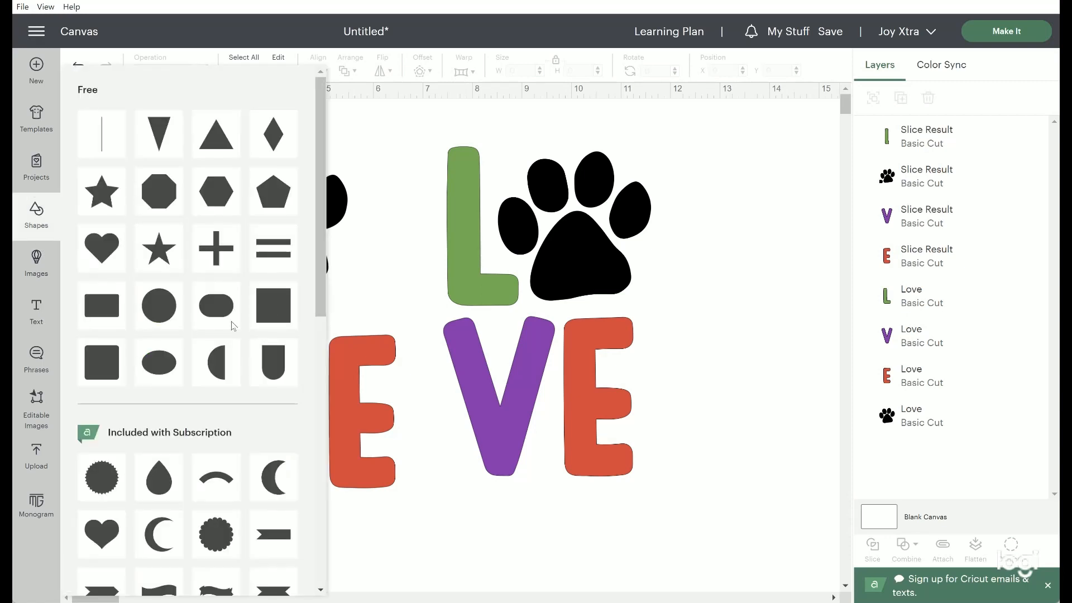
{"action": "left_click", "coordinate": [273, 306]}
{"action": "left_click_drag", "start_coordinate": [181, 248], "coordinate": [159, 317]}
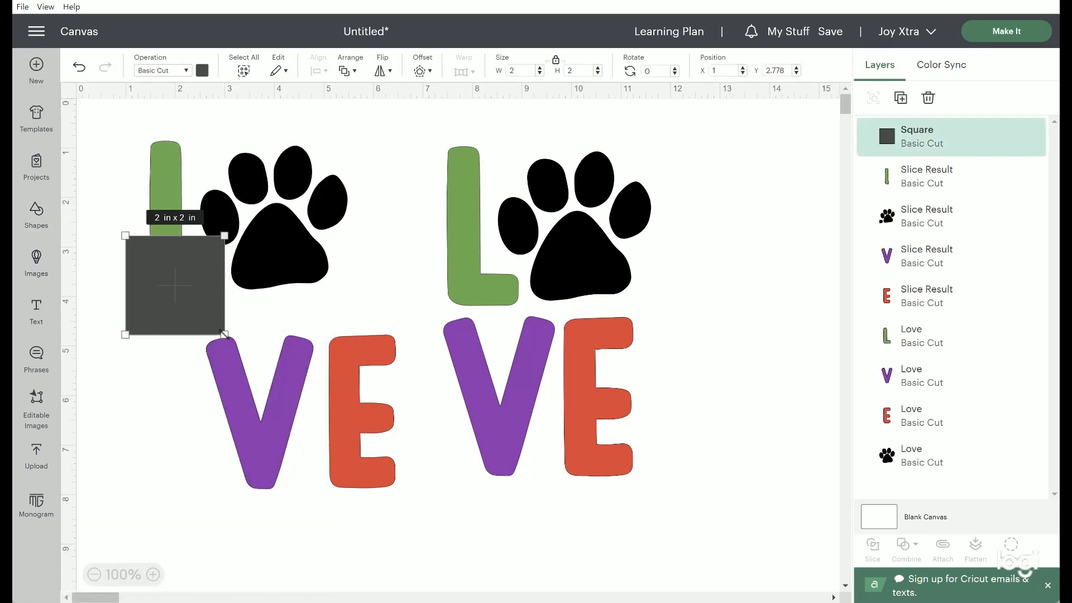
{"action": "left_click_drag", "start_coordinate": [225, 334], "coordinate": [189, 300]}
{"action": "left_click_drag", "start_coordinate": [152, 251], "coordinate": [190, 270]}
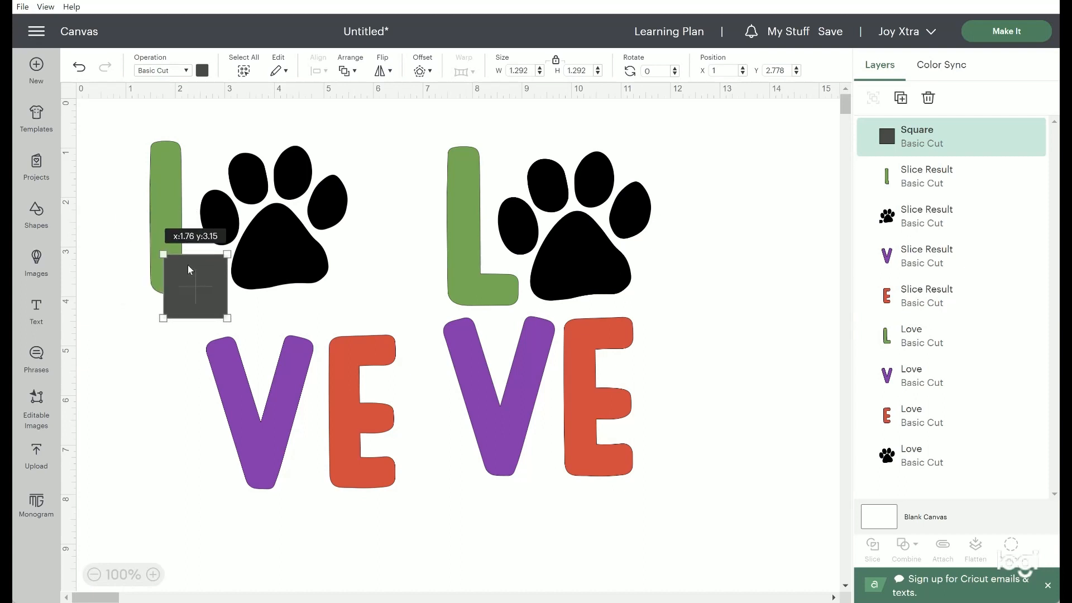
Slice the L's black foot off the paw piece with the small square and delete the gray remnants
{"action": "left_click_drag", "start_coordinate": [375, 255], "coordinate": [183, 293]}
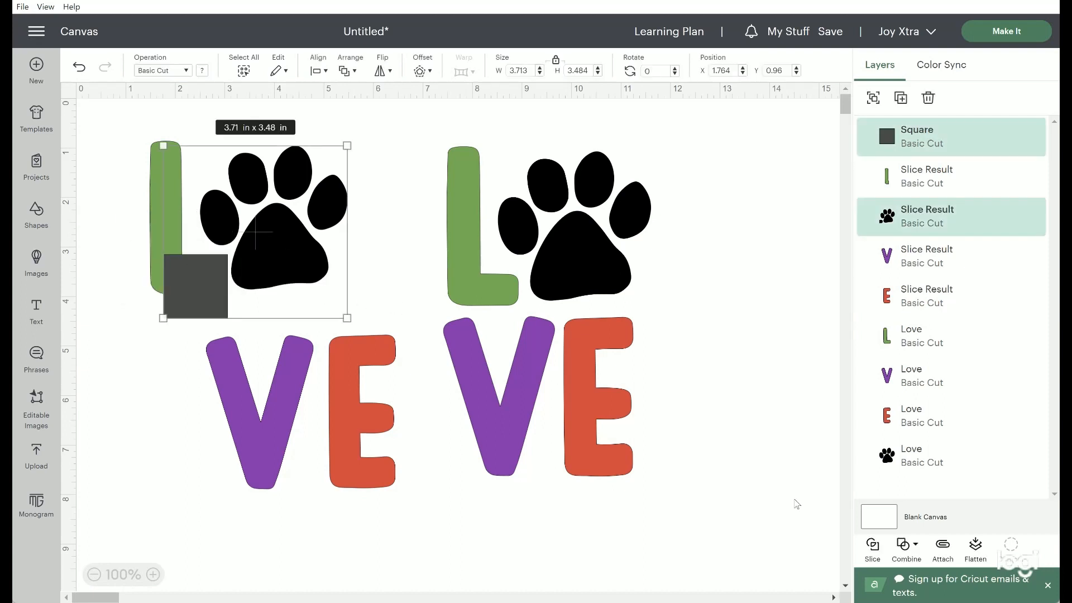
{"action": "key", "text": "ctrl+alt+x"}
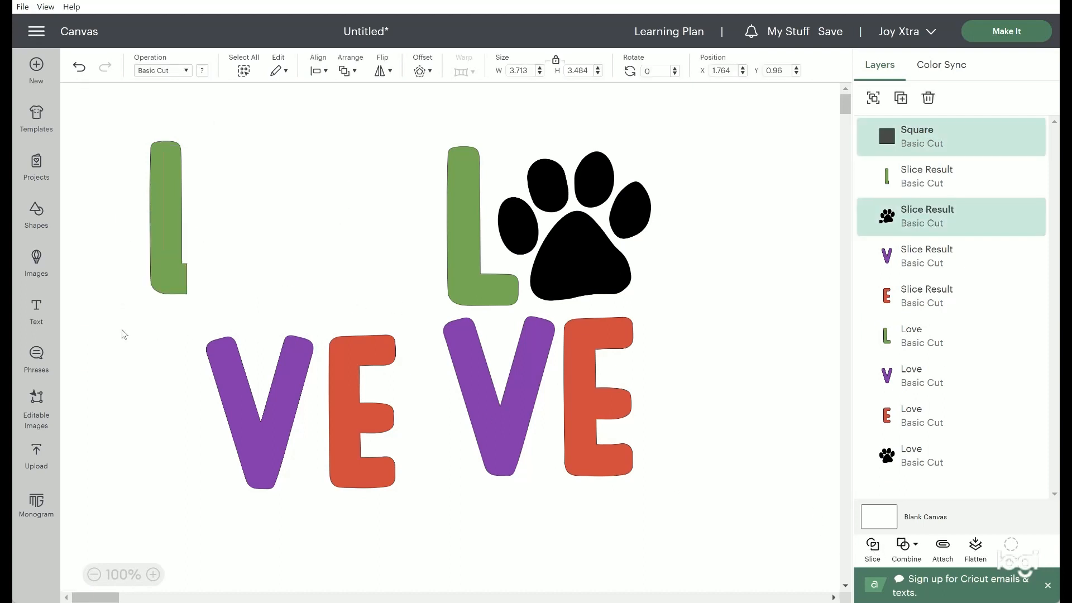
{"action": "left_click", "coordinate": [180, 293]}
{"action": "key", "text": "Delete"}
{"action": "left_click", "coordinate": [214, 288]}
{"action": "key", "text": "Delete"}
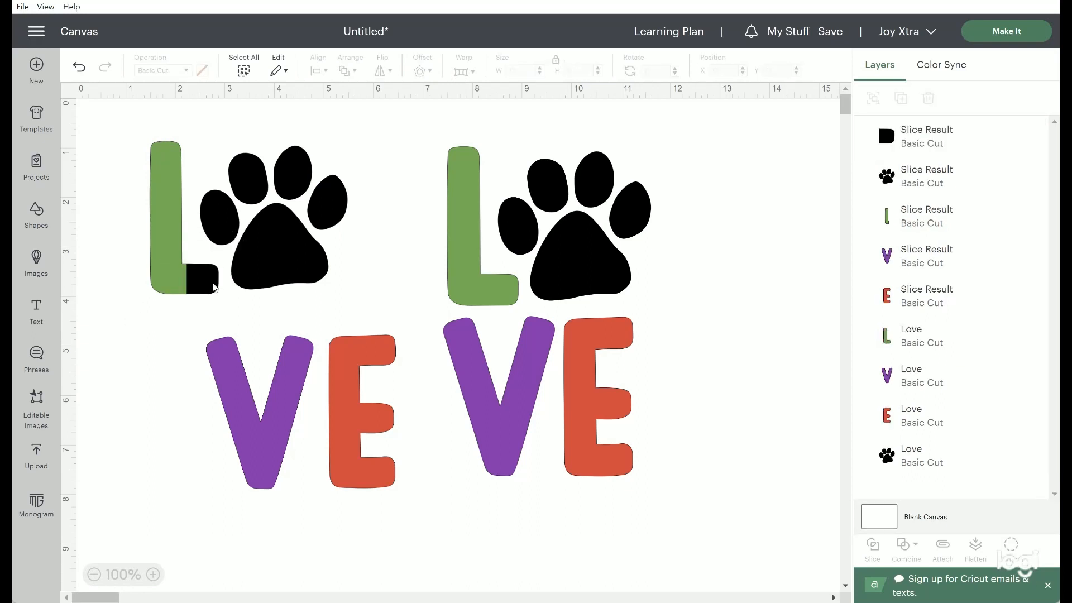
Recolor the separated black foot of the L with the same green as its stem
{"action": "left_click", "coordinate": [207, 279]}
{"action": "left_click", "coordinate": [202, 70]}
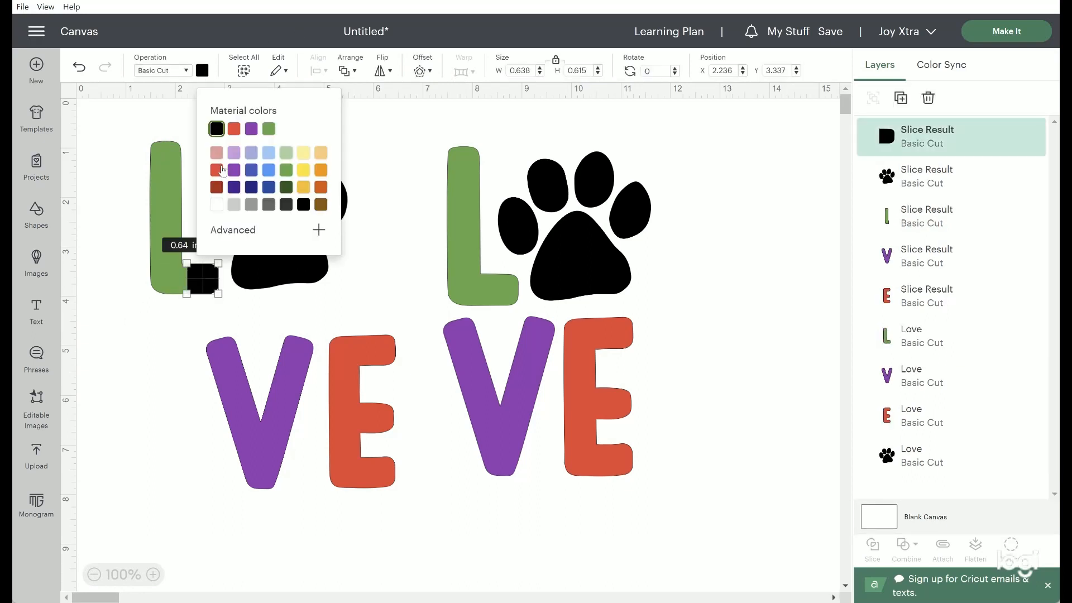
{"action": "left_click", "coordinate": [267, 132]}
{"action": "left_click", "coordinate": [123, 280]}
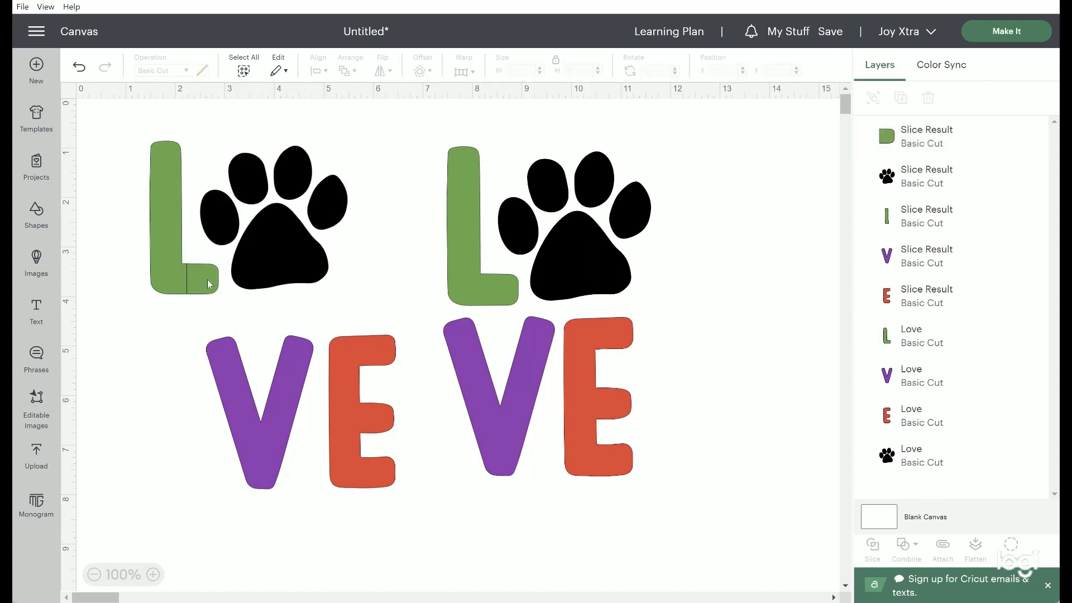
Combine the L's green stem and foot into one letter with Unite
{"action": "left_click_drag", "start_coordinate": [132, 279], "coordinate": [196, 288]}
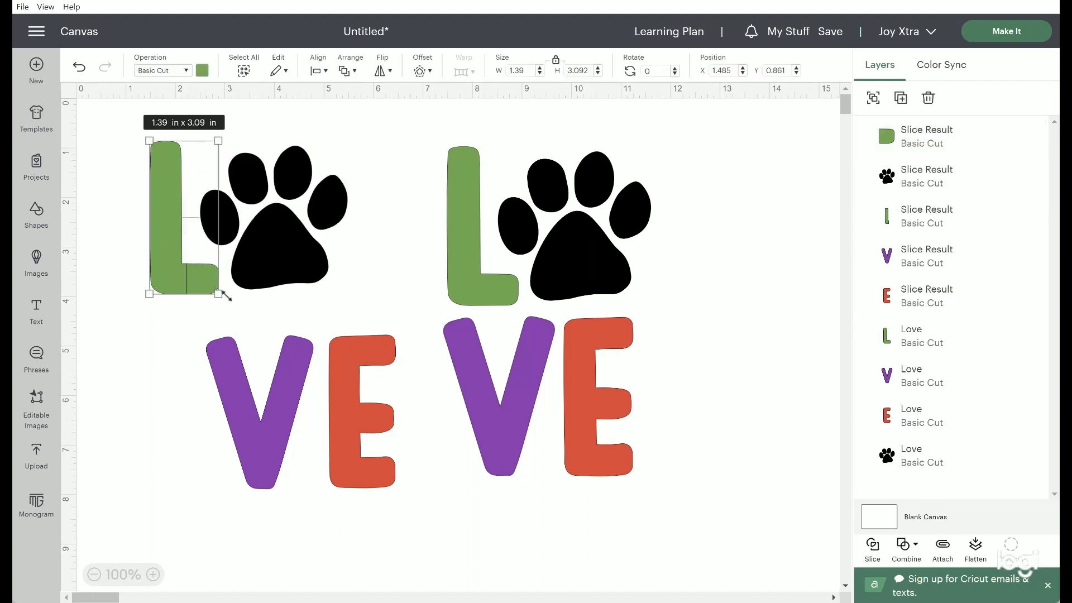
{"action": "left_click", "coordinate": [131, 283]}
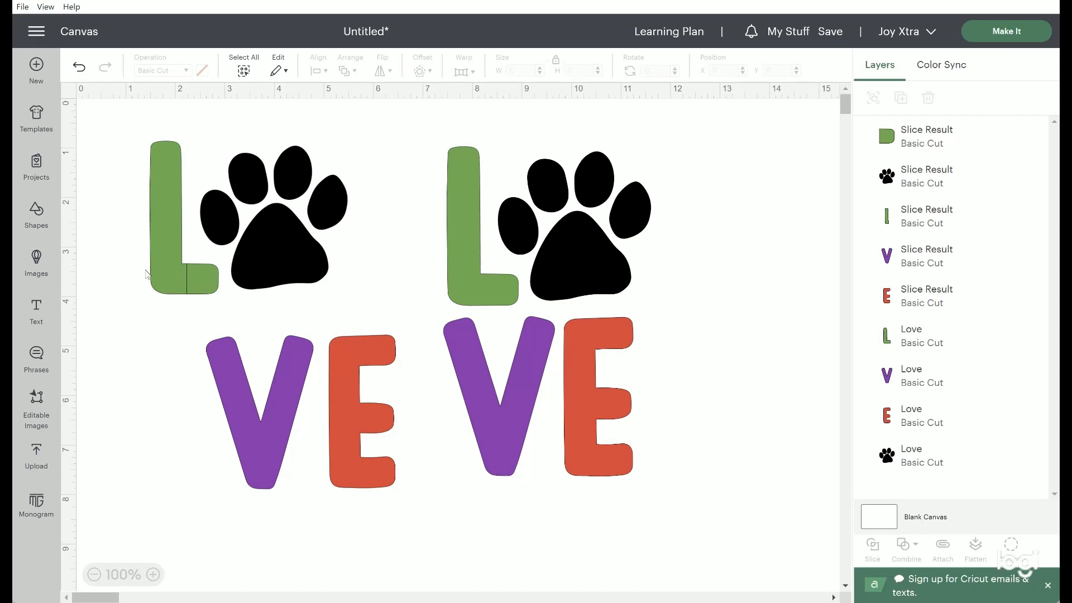
{"action": "left_click_drag", "start_coordinate": [129, 262], "coordinate": [196, 286]}
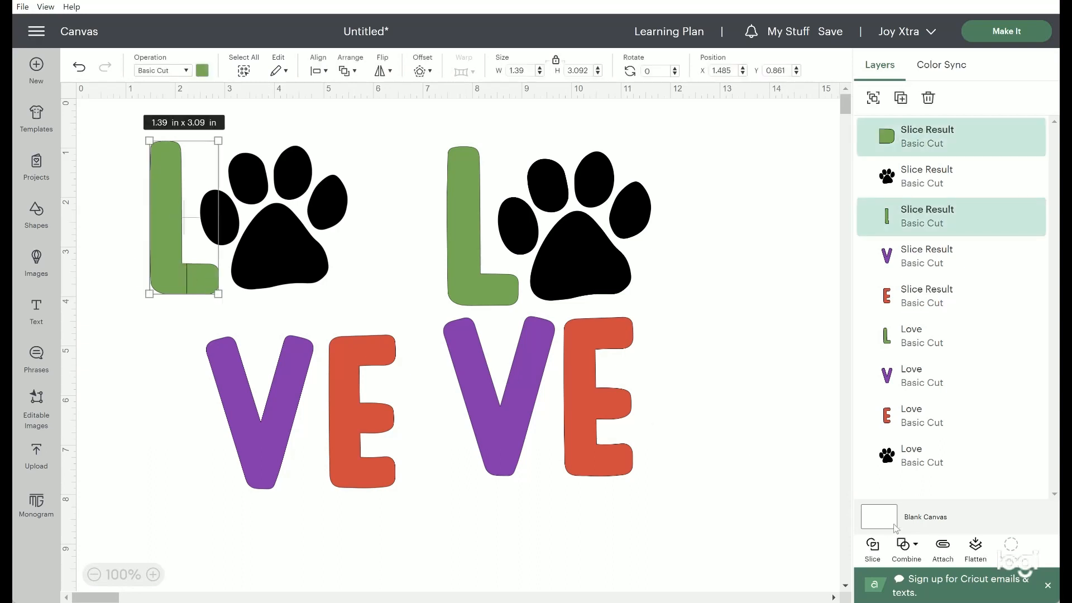
{"action": "left_click", "coordinate": [918, 553]}
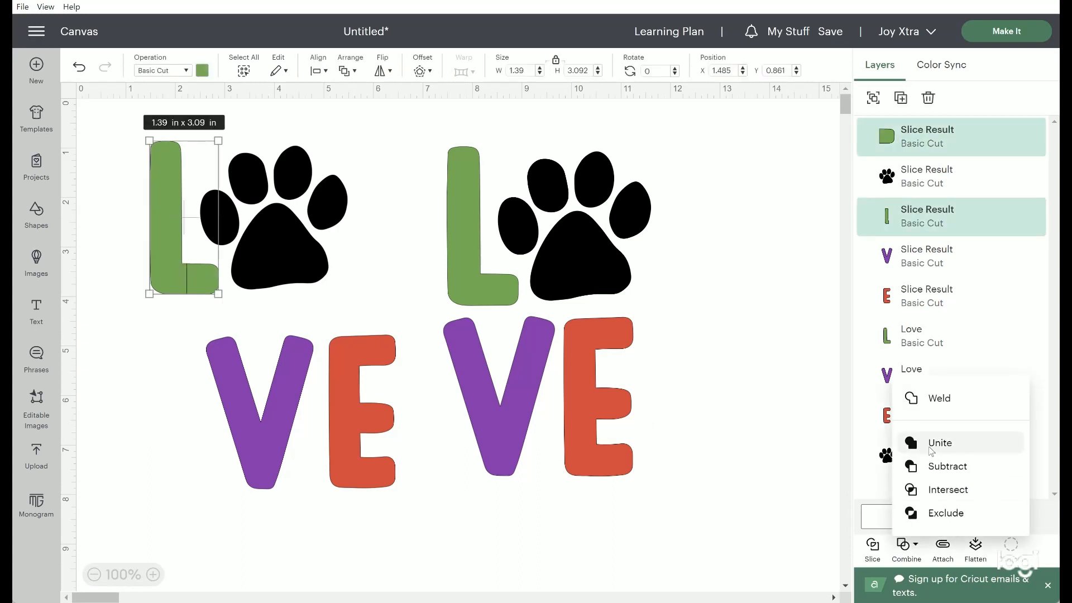
{"action": "left_click", "coordinate": [928, 441]}
Move the sliced purple V and red E back beneath the L and paw, with the E at about X 3.55, Y 4.32
{"action": "left_click_drag", "start_coordinate": [289, 407], "coordinate": [225, 385]}
{"action": "left_click_drag", "start_coordinate": [340, 384], "coordinate": [276, 373]}
{"action": "left_click", "coordinate": [216, 381]}
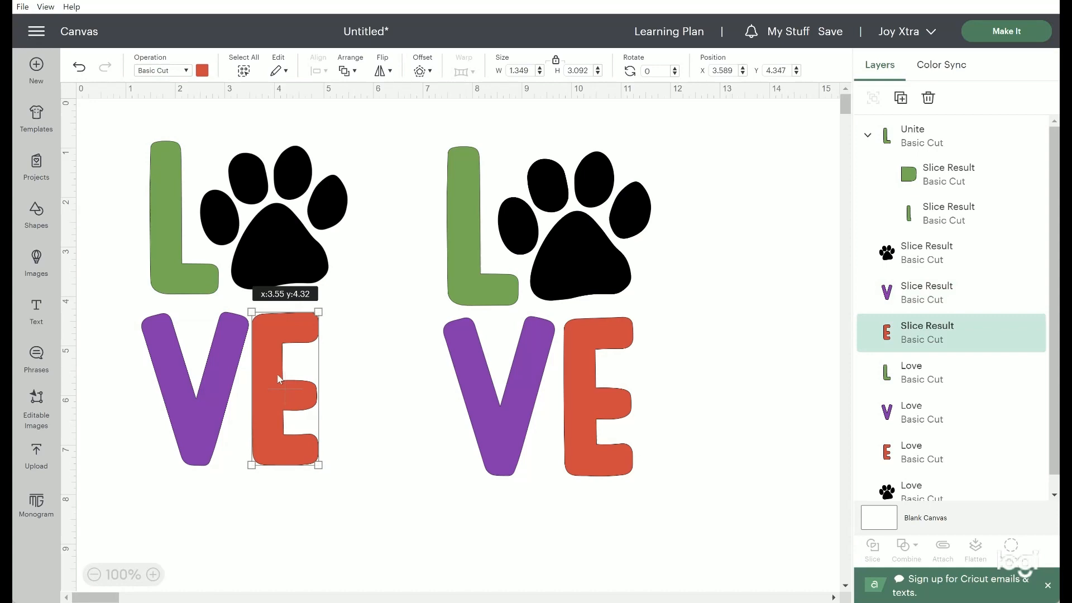
{"action": "left_click", "coordinate": [411, 480]}
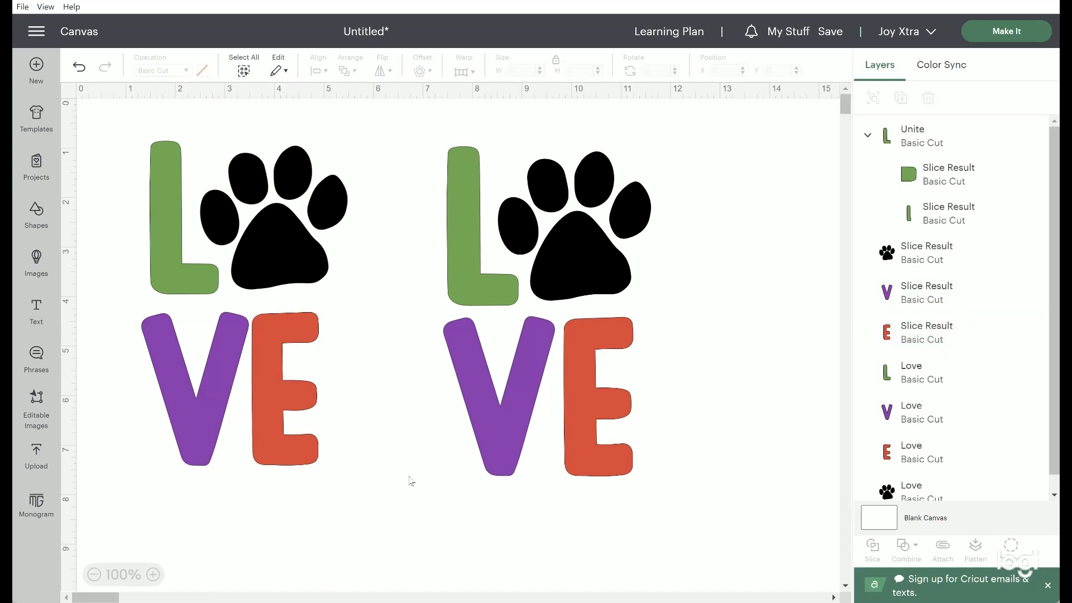